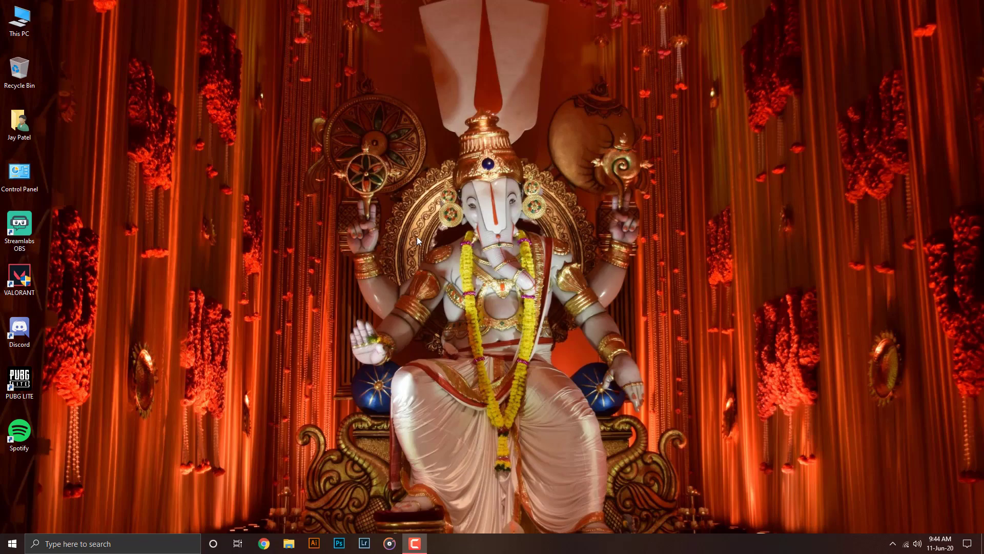
Flush the DNS resolver cache with ipconfig /flushdns in an administrator PowerShell window and close it
drag(256, 23, 444, 62)
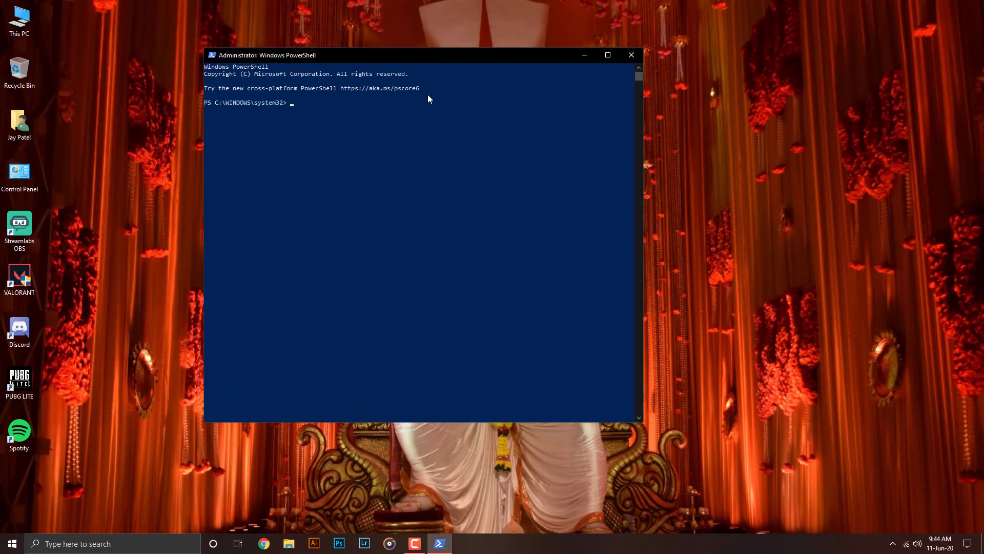
text(ipconfig /flushdns)
key(Return)
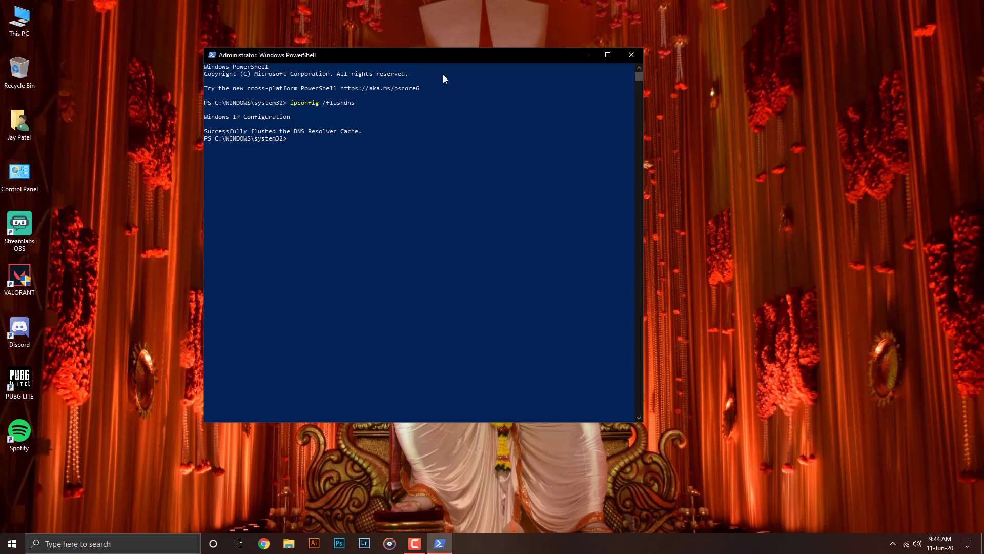
click(631, 55)
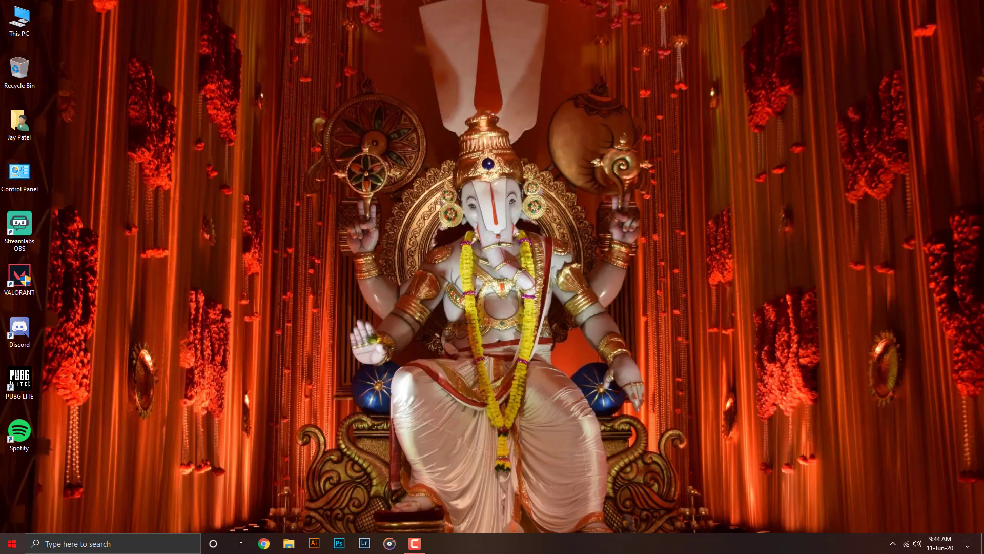
Search Windows for "network and" and open the Network and Sharing Center
click(13, 543)
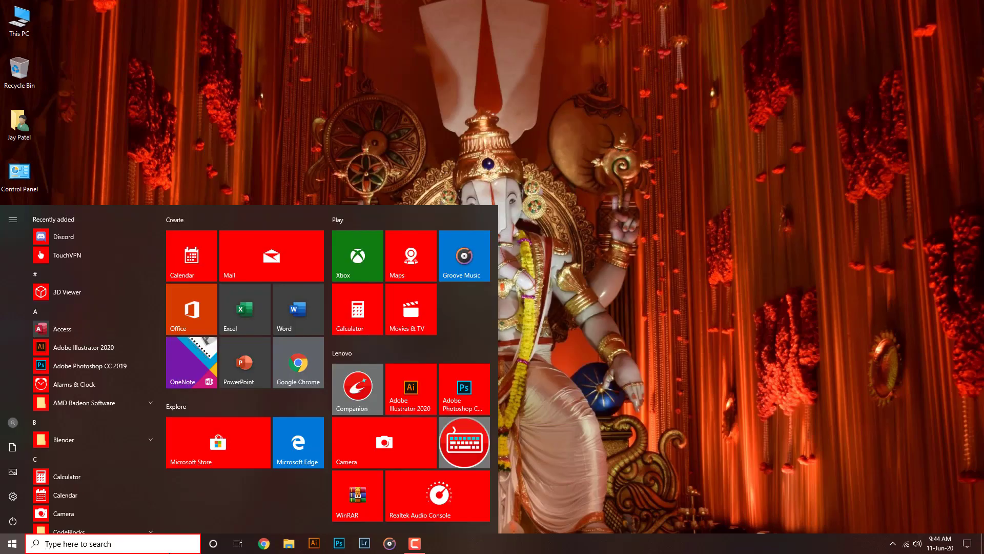
text(ner)
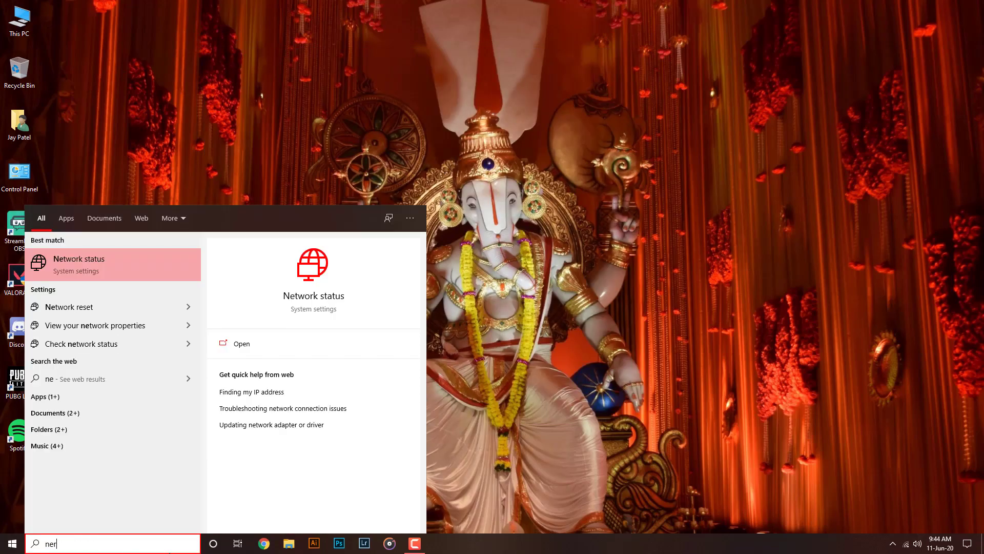
key(BackSpace)
text(twork and)
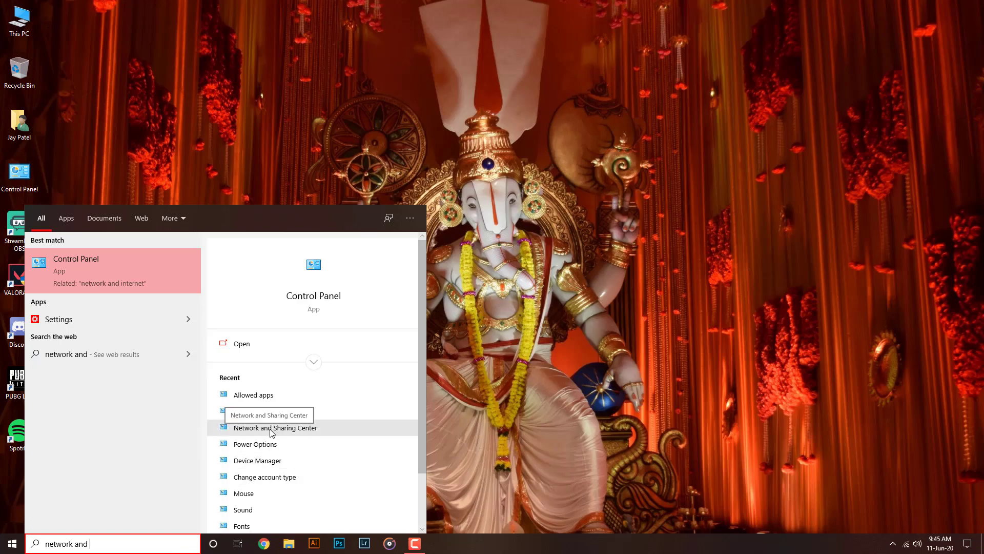
click(340, 427)
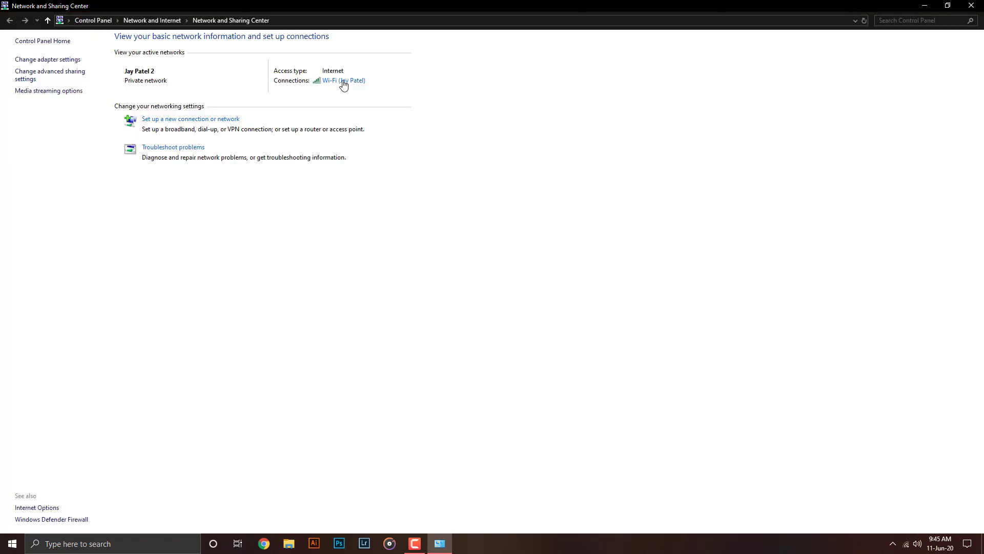
Open the Internet Protocol Version 4 (TCP/IPv4) properties of the active Wi-Fi connection
click(342, 83)
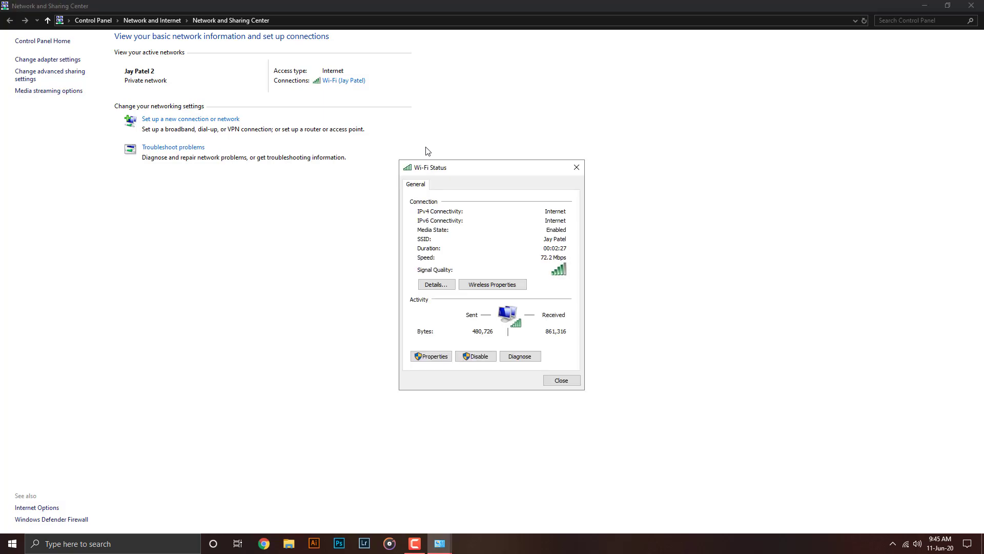
click(440, 356)
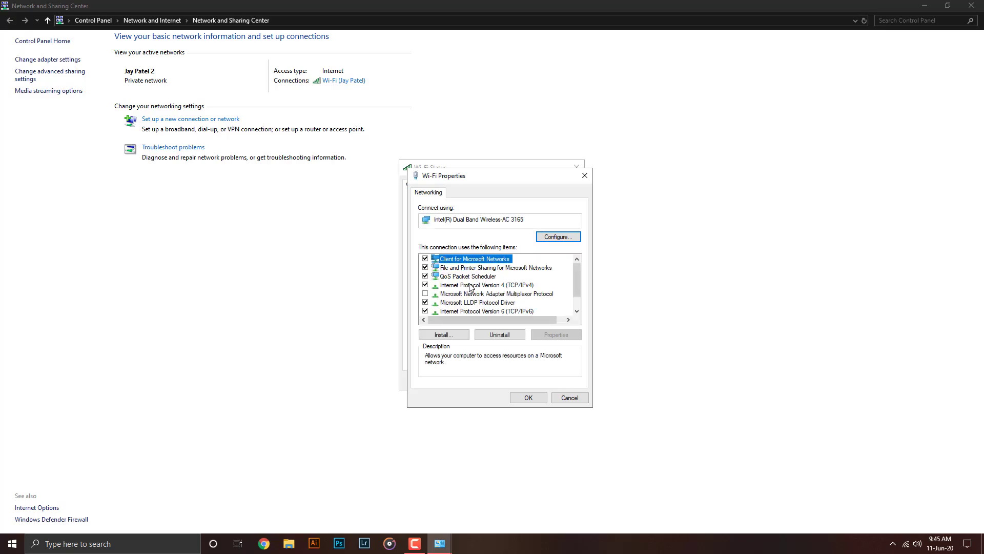
click(471, 286)
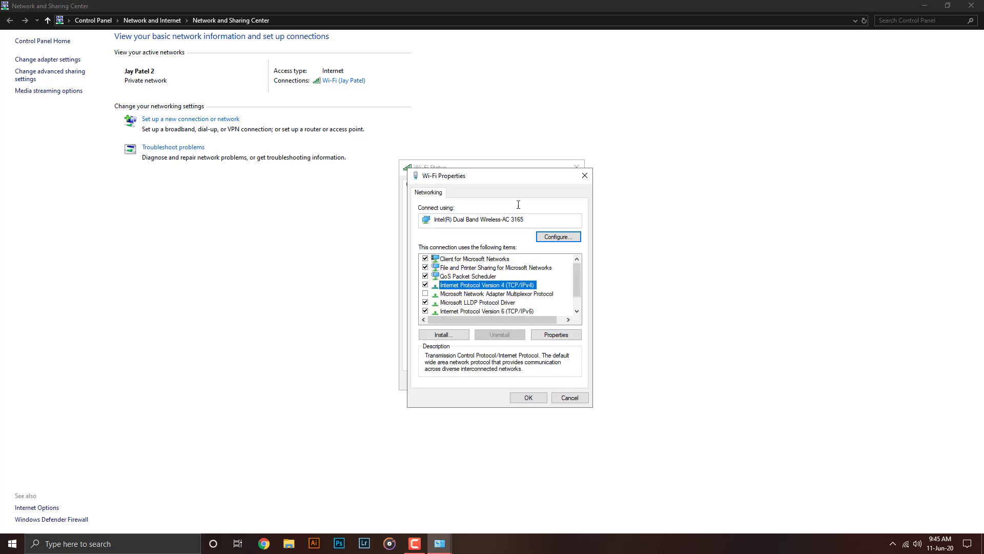
drag(495, 177, 721, 194)
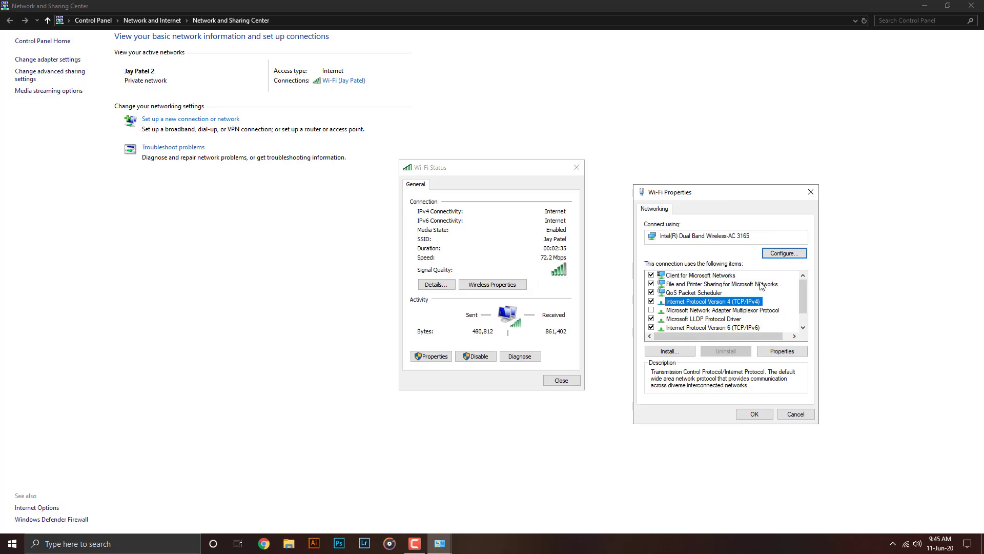
click(790, 355)
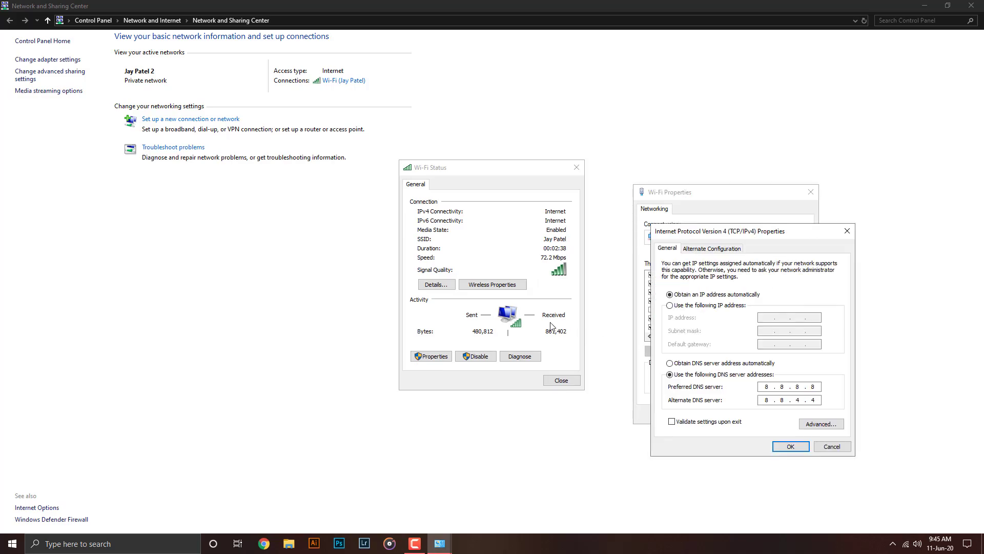
Accept the IPv4 settings with preferred DNS 8.8.8.8 and alternate DNS 8.8.4.4, and close all the network windows
drag(762, 385, 819, 389)
click(791, 448)
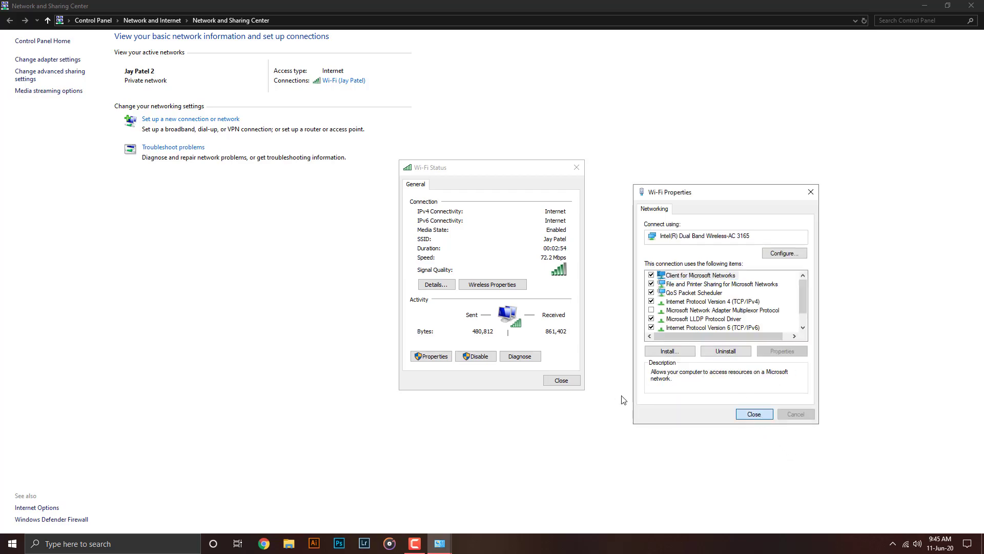
key(Return)
click(558, 381)
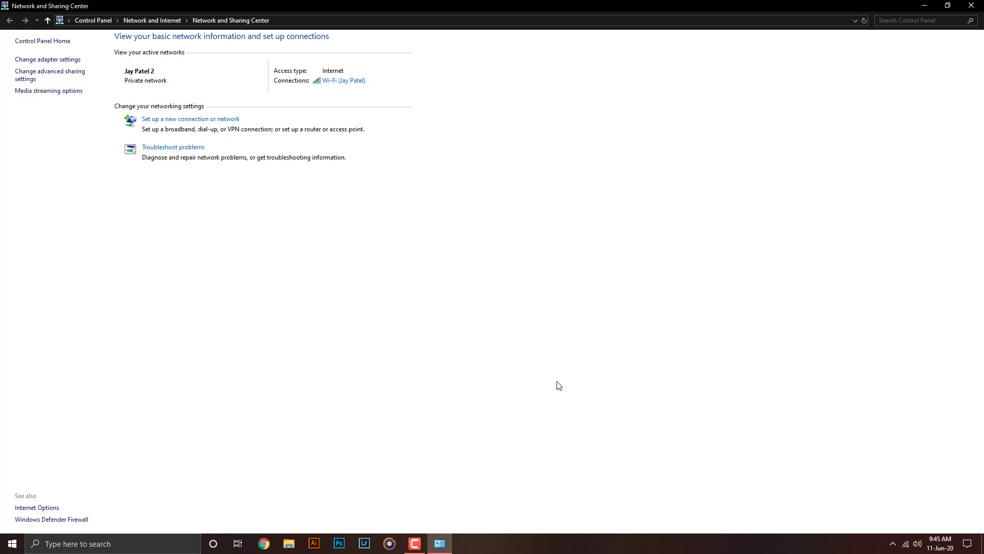
click(971, 5)
right_click(500, 55)
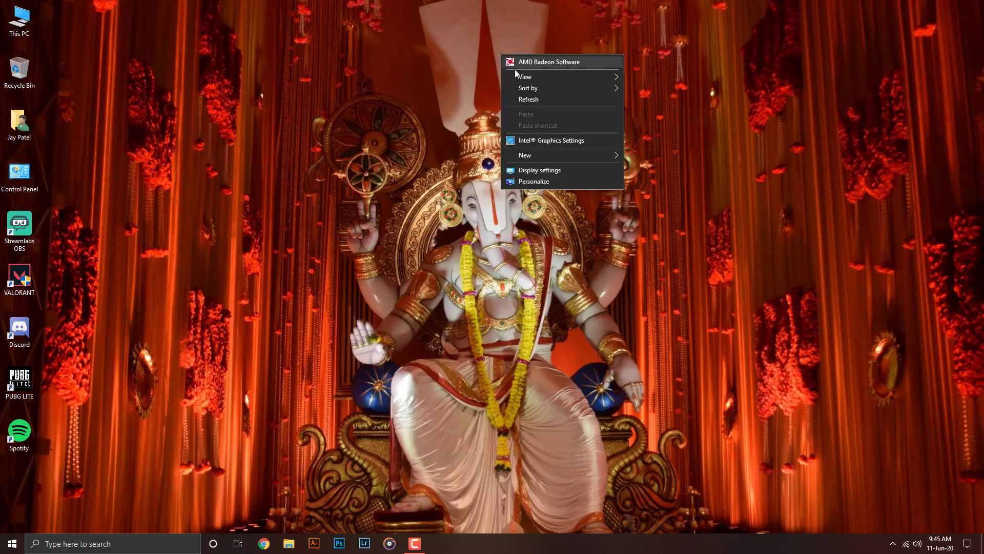
click(519, 100)
Search Windows for "firewall", open Windows Defender Firewall with Advanced Security and maximize its window
click(113, 543)
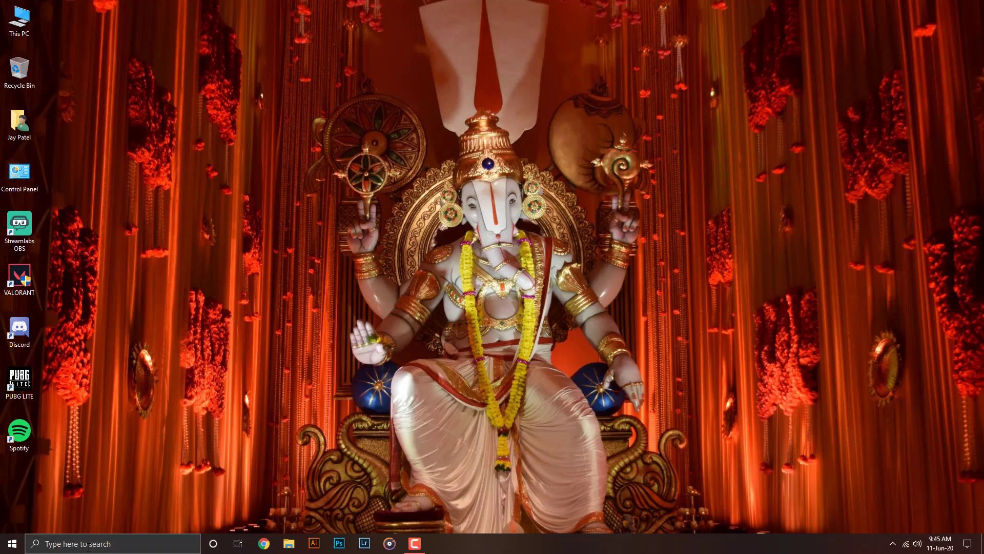
text(fir)
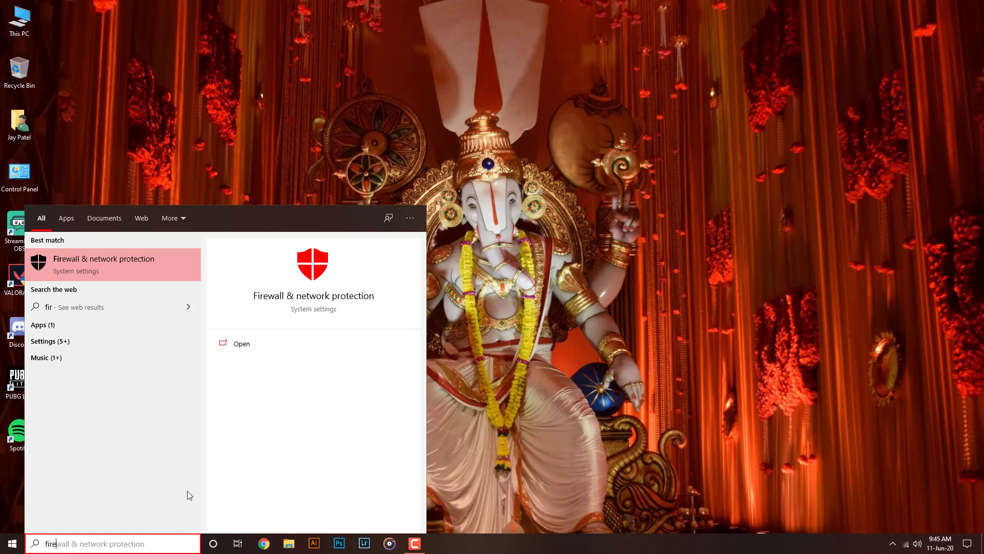
text(e)
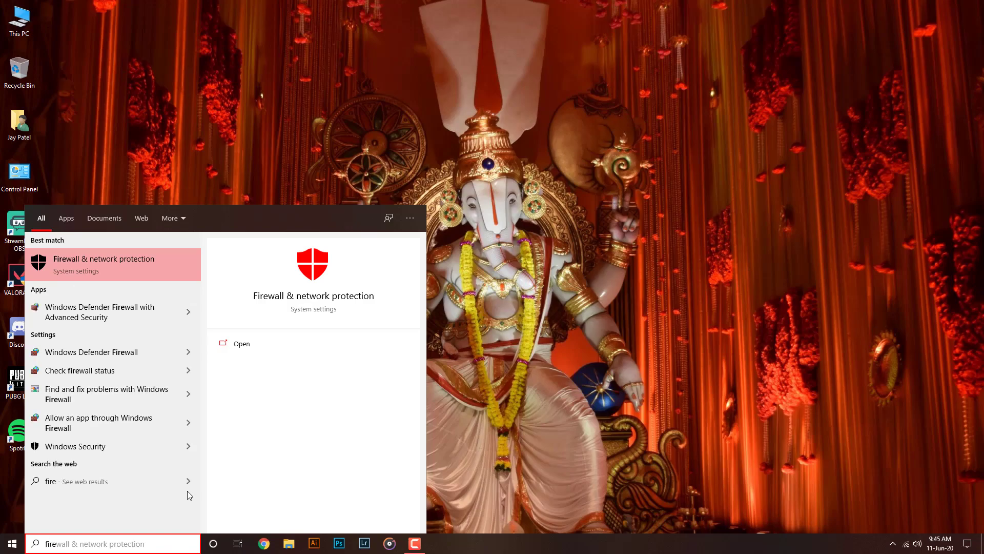
text(wal)
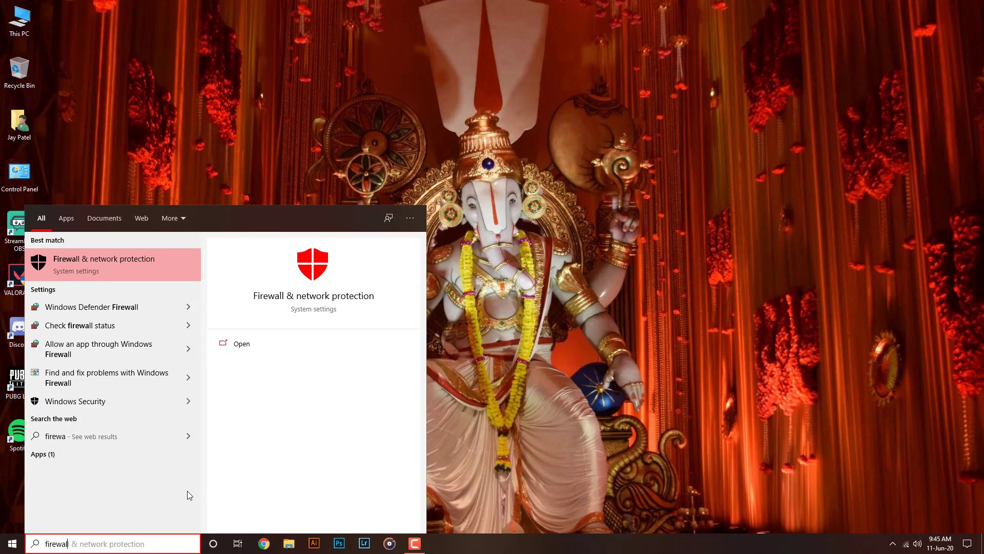
text(l)
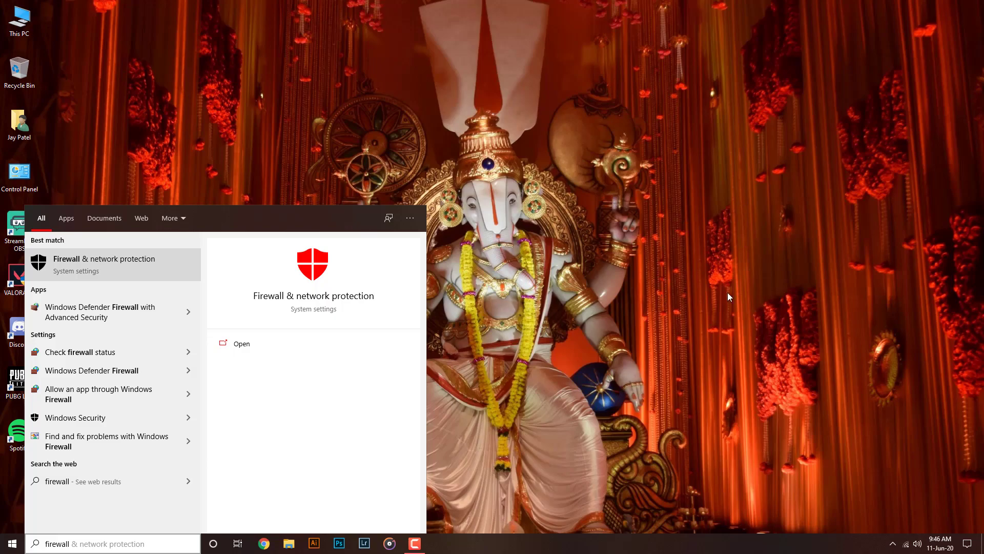
click(580, 247)
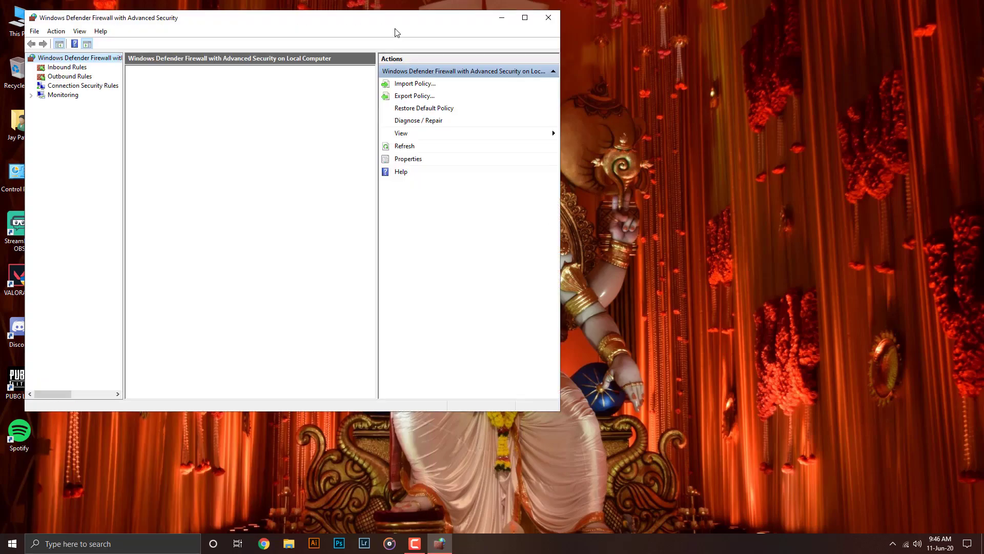
drag(397, 28, 578, 62)
click(712, 53)
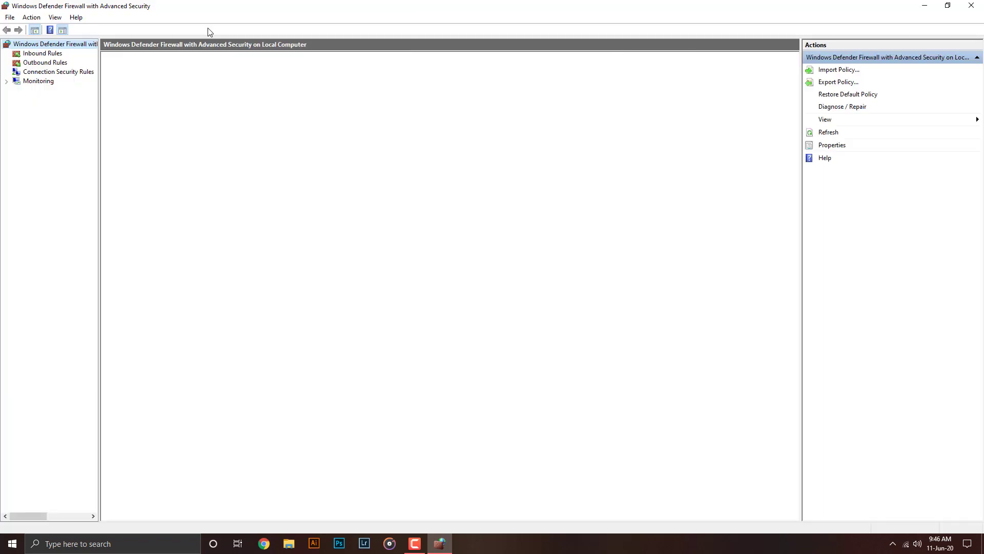
Display the inbound firewall rules and dismiss the New Inbound Rule Wizard without creating a rule
click(49, 56)
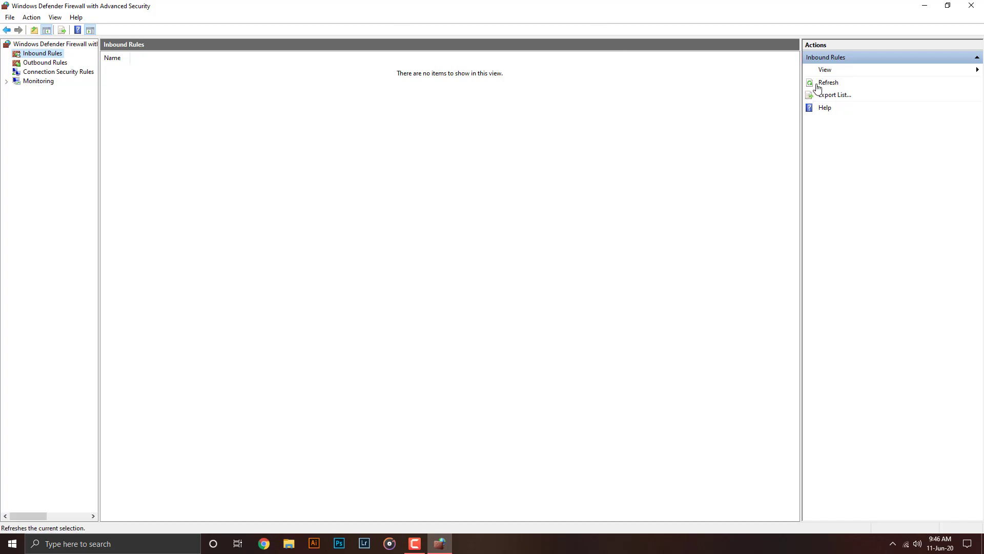
click(823, 82)
click(32, 63)
click(58, 73)
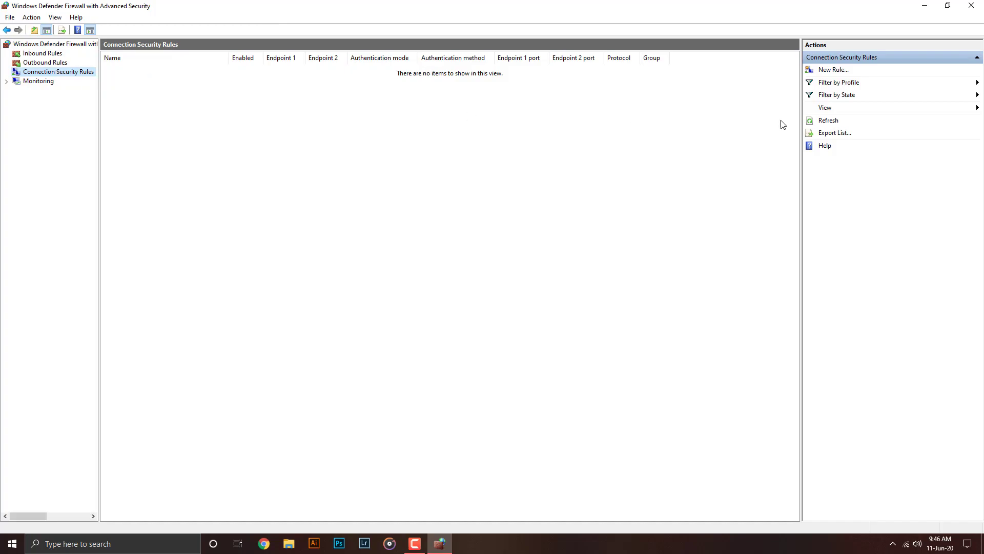
click(35, 54)
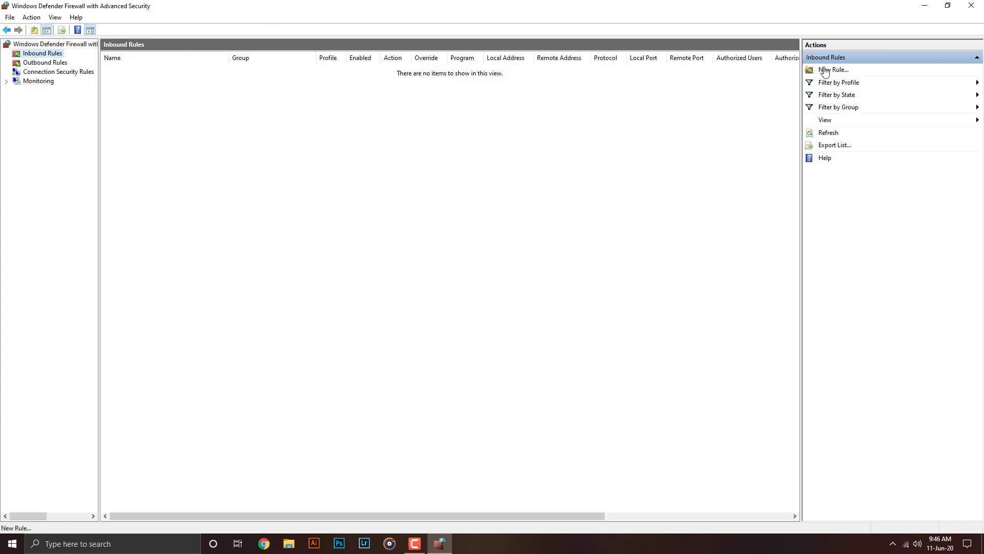
click(836, 71)
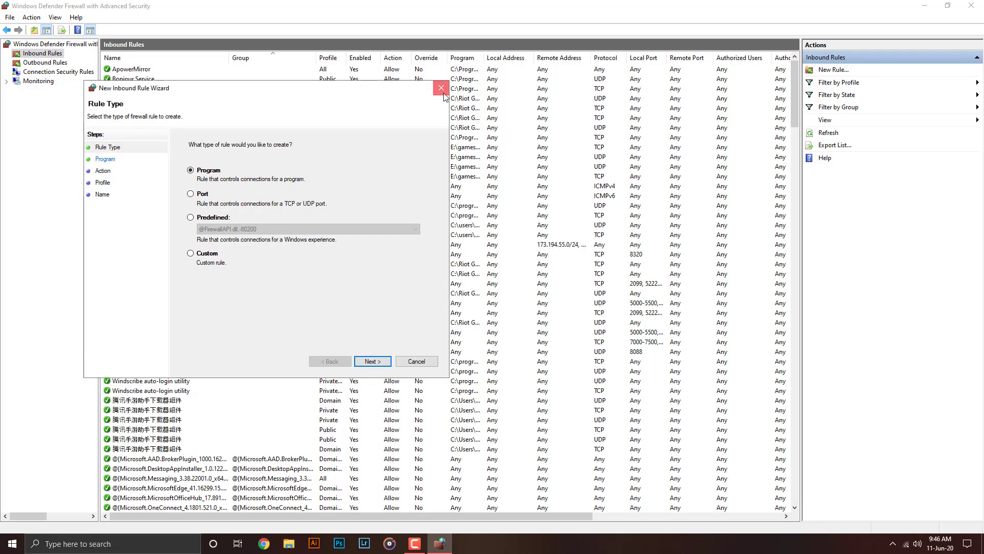
click(442, 92)
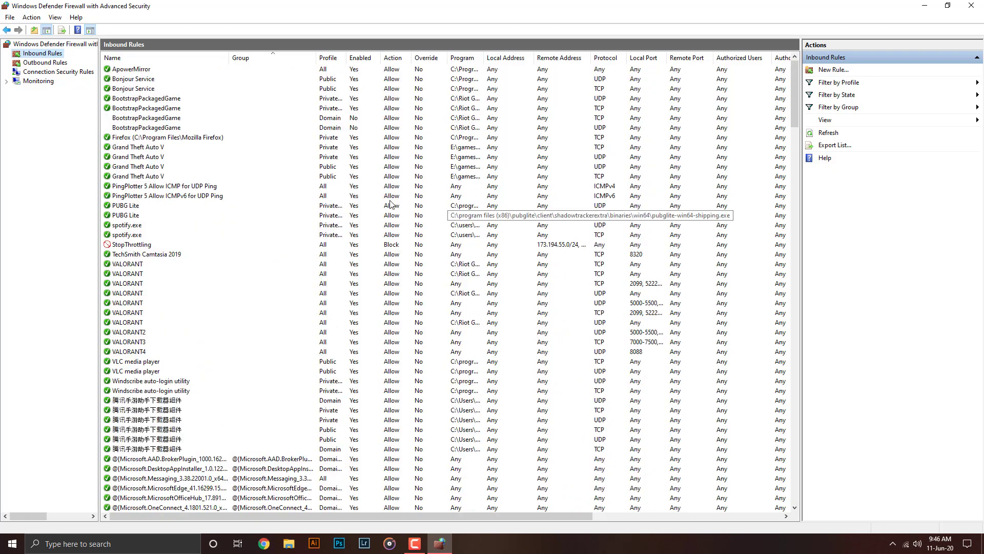
Switch to Chrome and search Google for "valorant port"
click(264, 543)
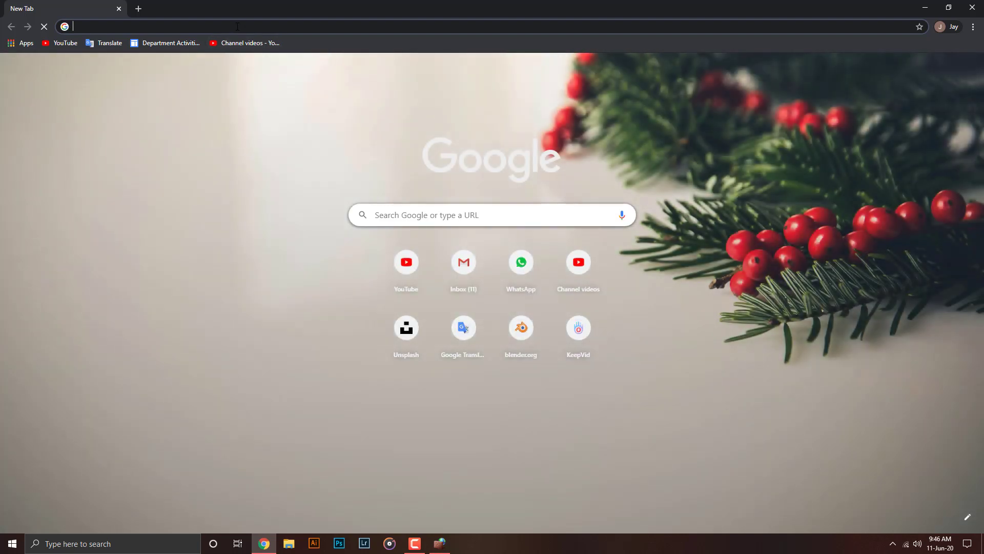
text(valo)
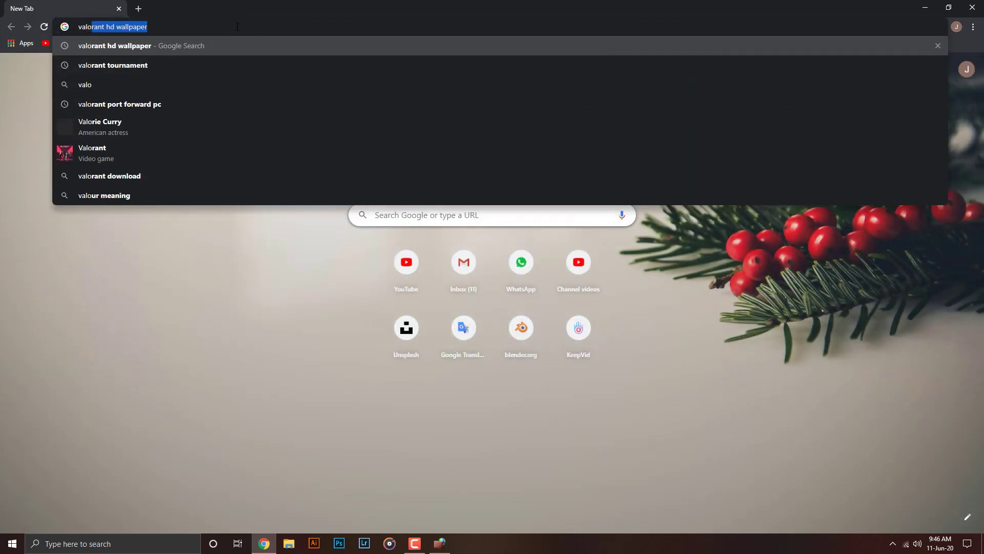
text(rant)
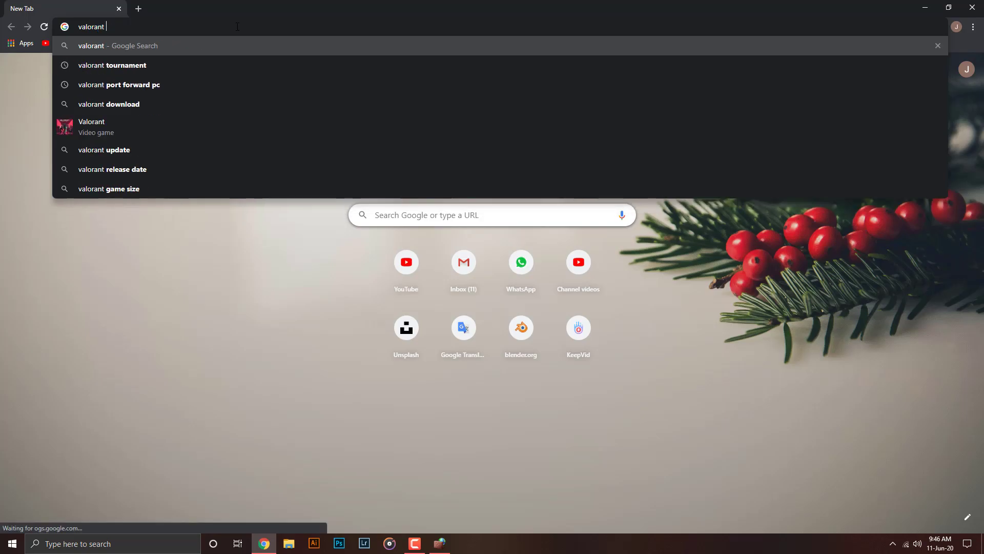
text( port)
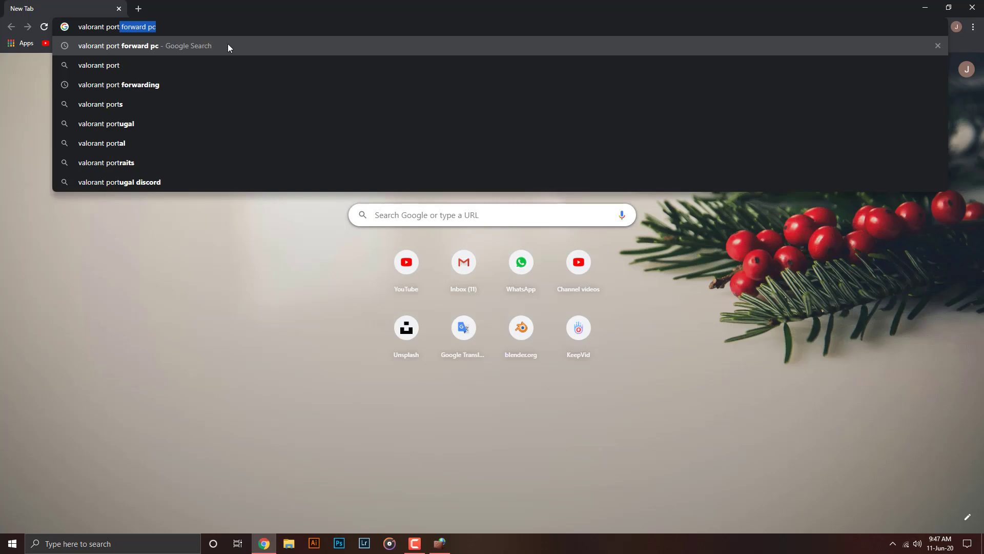
click(217, 59)
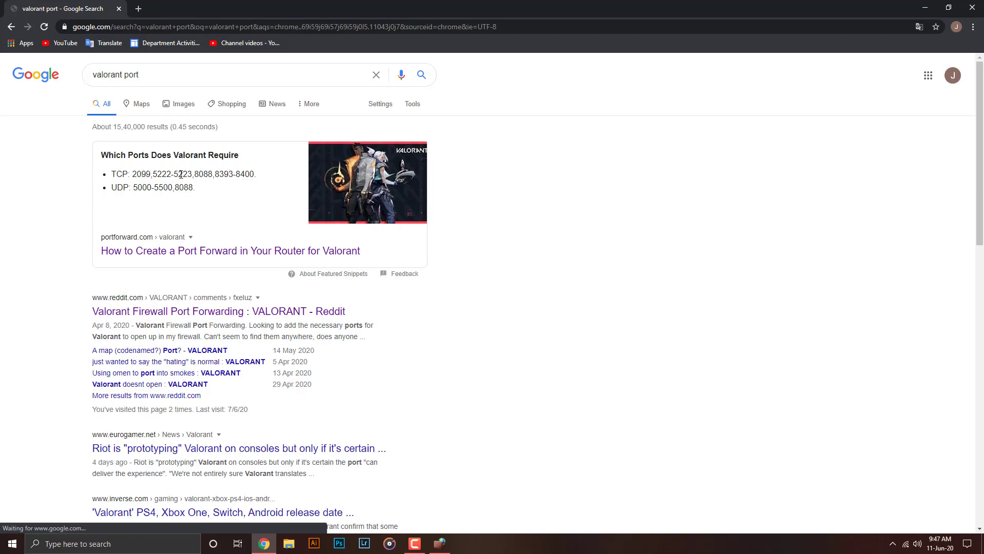
Copy Valorant's TCP port list 2099,5222-5223,8088,8393-8400 from the featured search result
drag(254, 173, 135, 178)
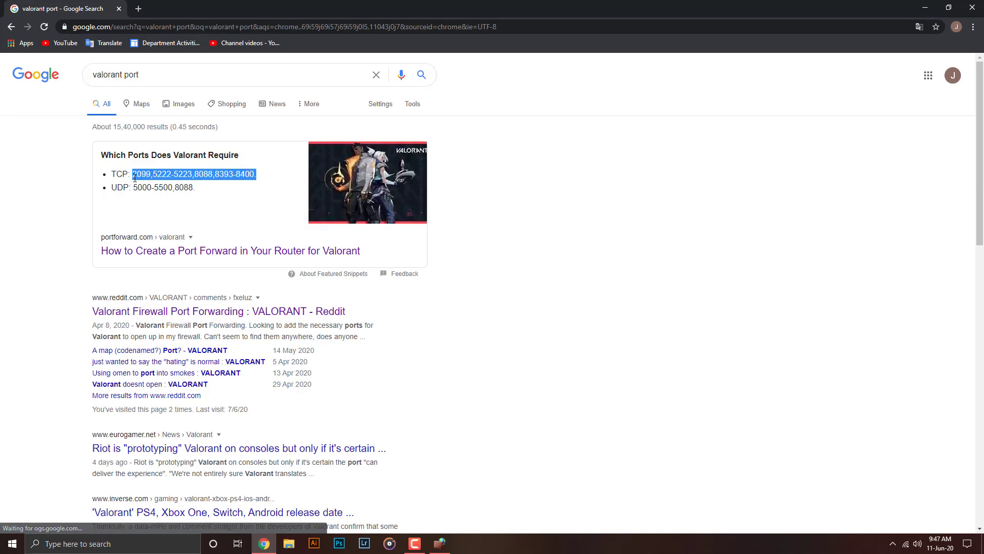
click(256, 174)
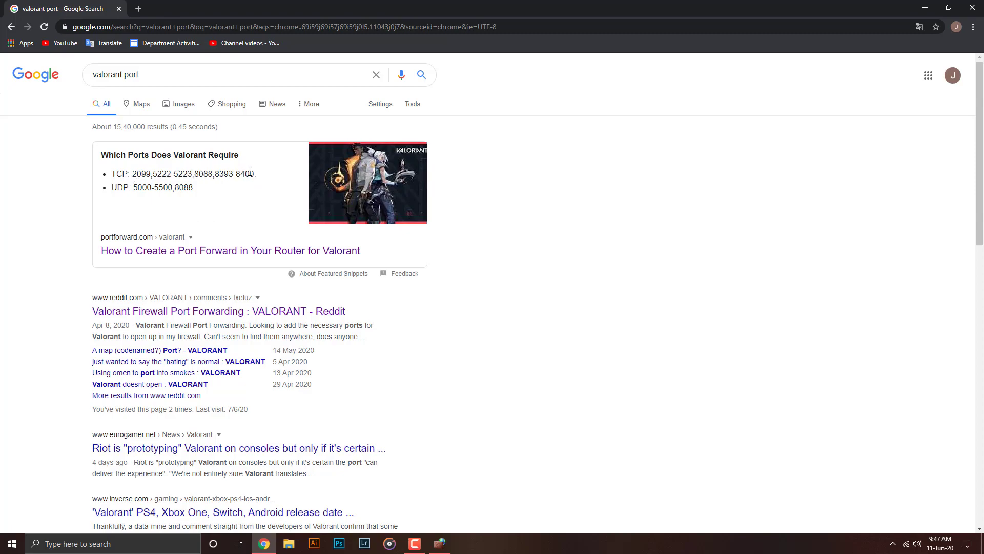
drag(254, 175, 132, 173)
key(ctrl+c)
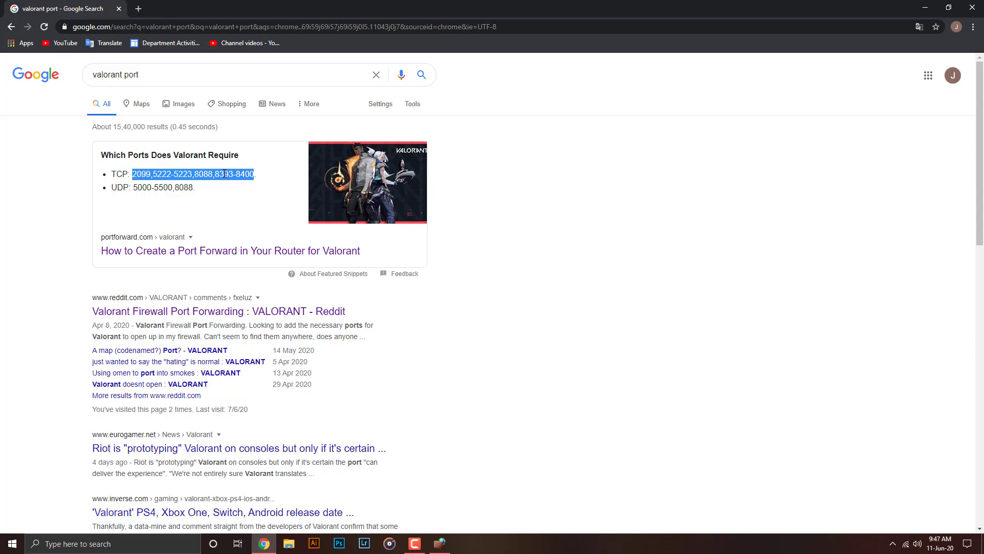
Return to the firewall window and start a new inbound port rule for TCP with specific local ports 2099,5222-5223,8088,8393-8400
click(356, 295)
click(442, 544)
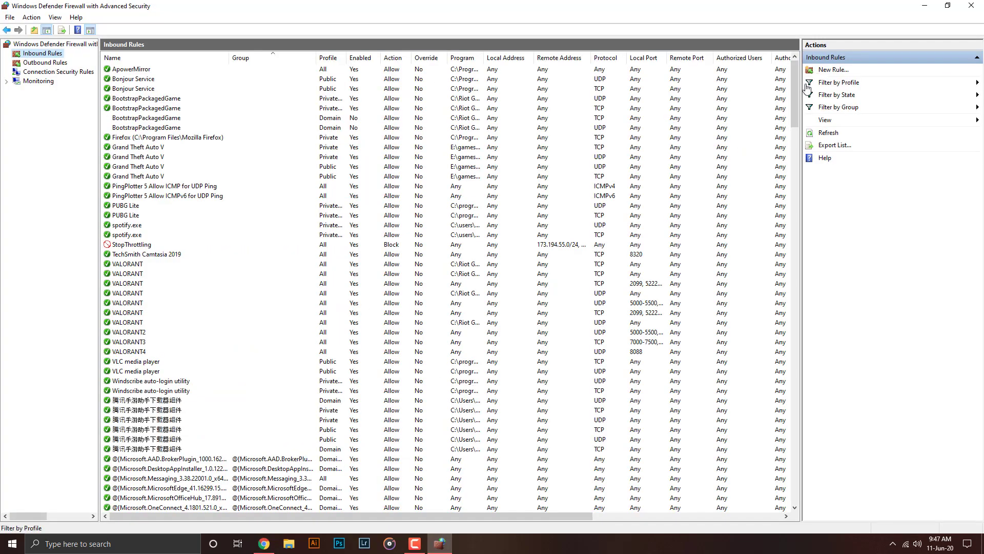
click(833, 69)
click(229, 225)
click(399, 388)
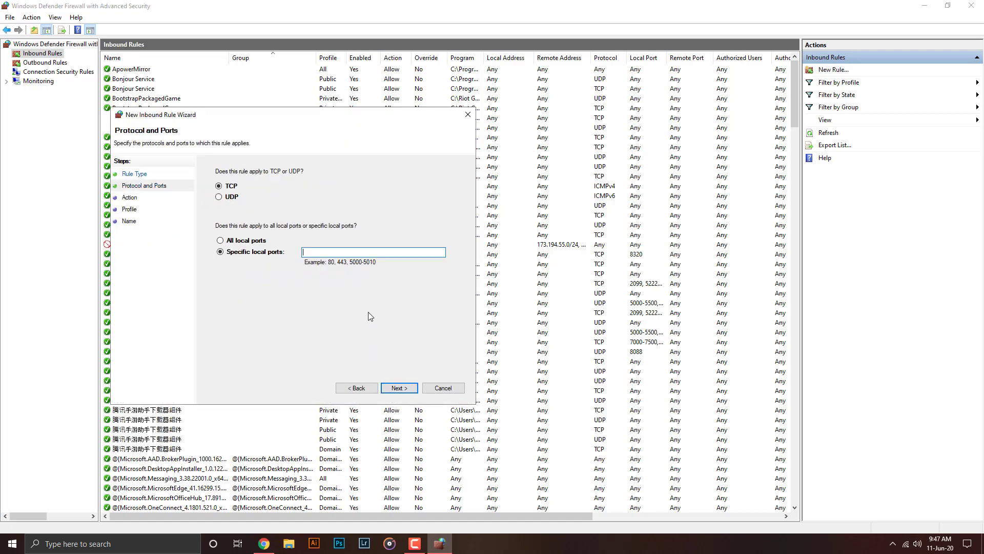
click(219, 186)
click(342, 252)
key(ctrl+v)
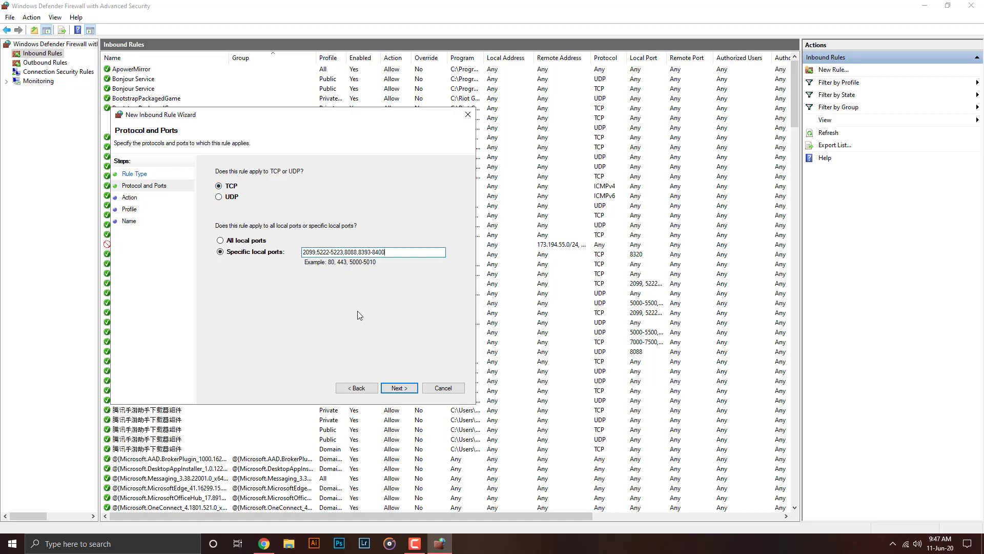
click(409, 389)
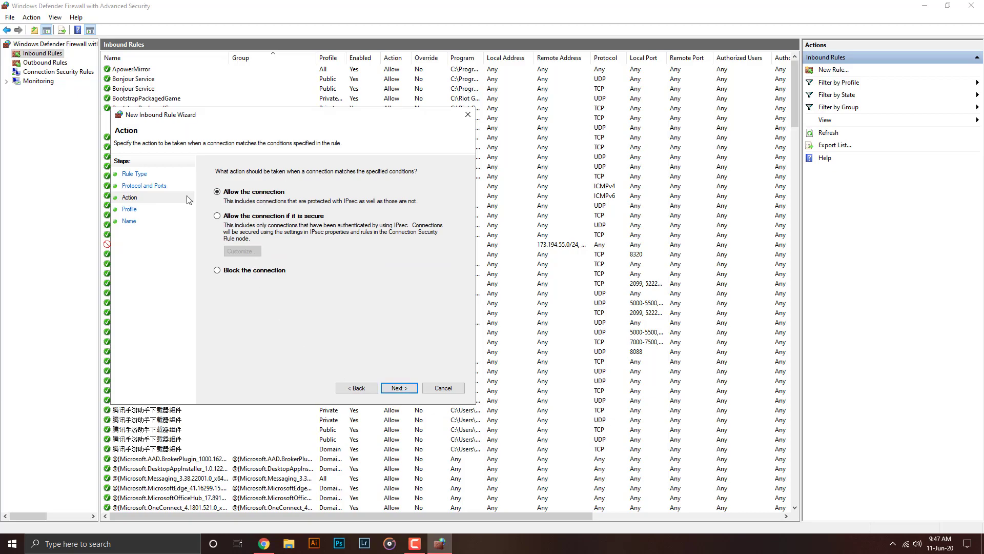
Allow the connection for the Domain, Private and Public profiles, name the rule "valorant tcp", and dismiss the wizard without creating it
click(398, 388)
click(216, 196)
click(217, 220)
click(217, 247)
click(217, 247)
click(217, 220)
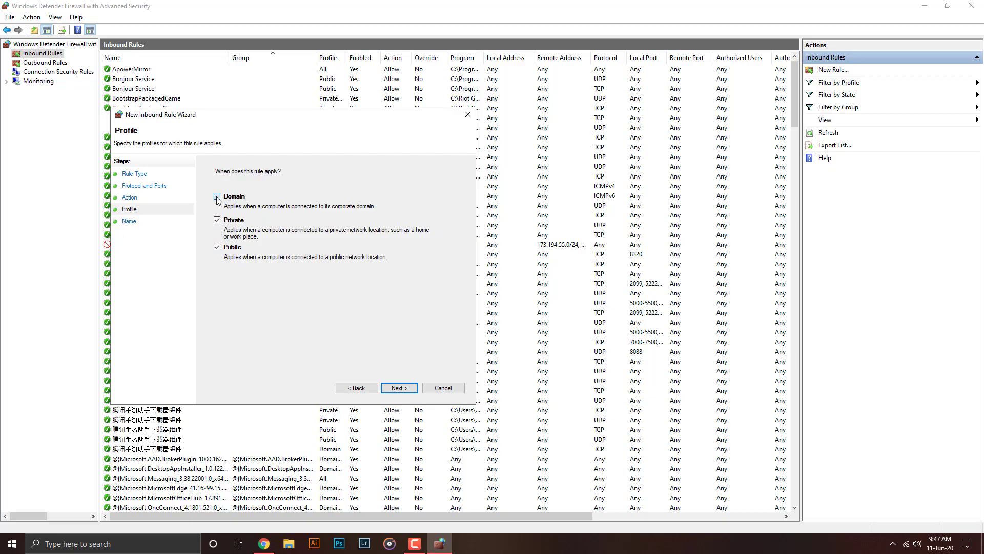
click(399, 388)
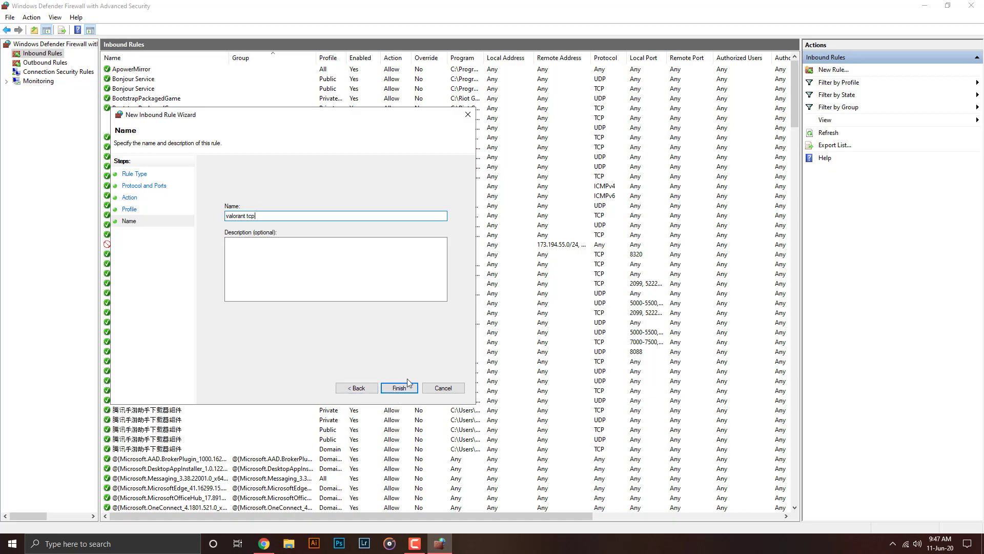
click(467, 114)
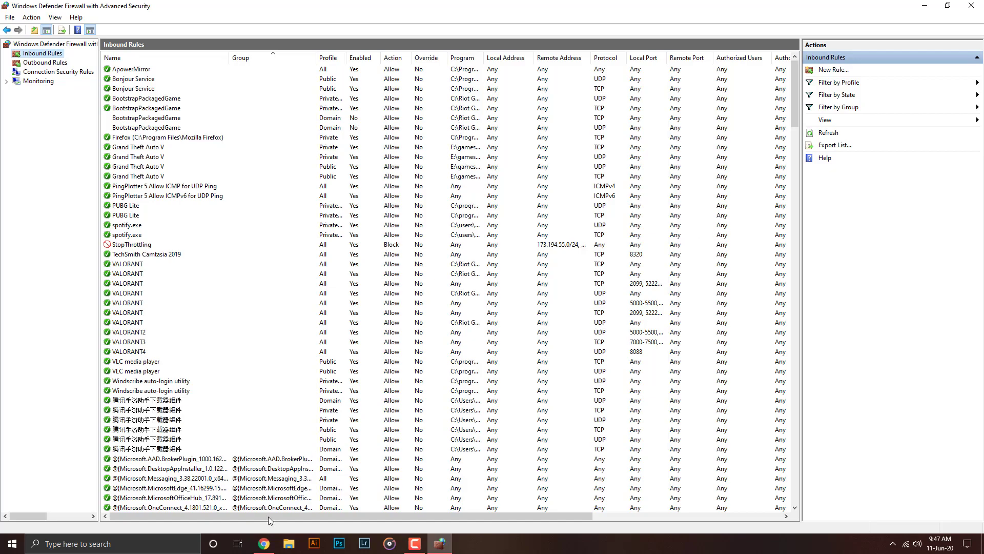
Switch to Chrome and copy Valorant's UDP port list 5000-5500,8088 from the featured search result
click(264, 543)
drag(193, 189, 148, 184)
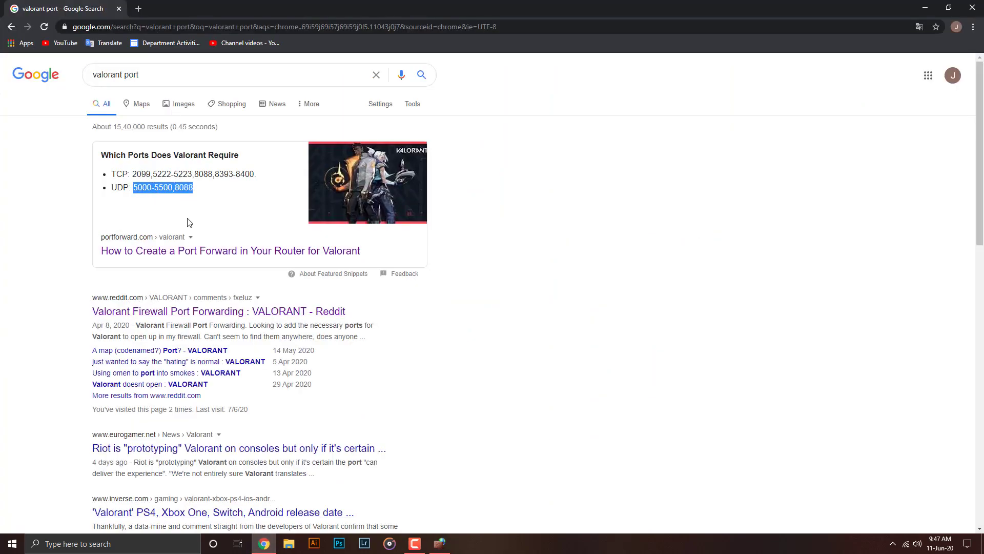
click(229, 222)
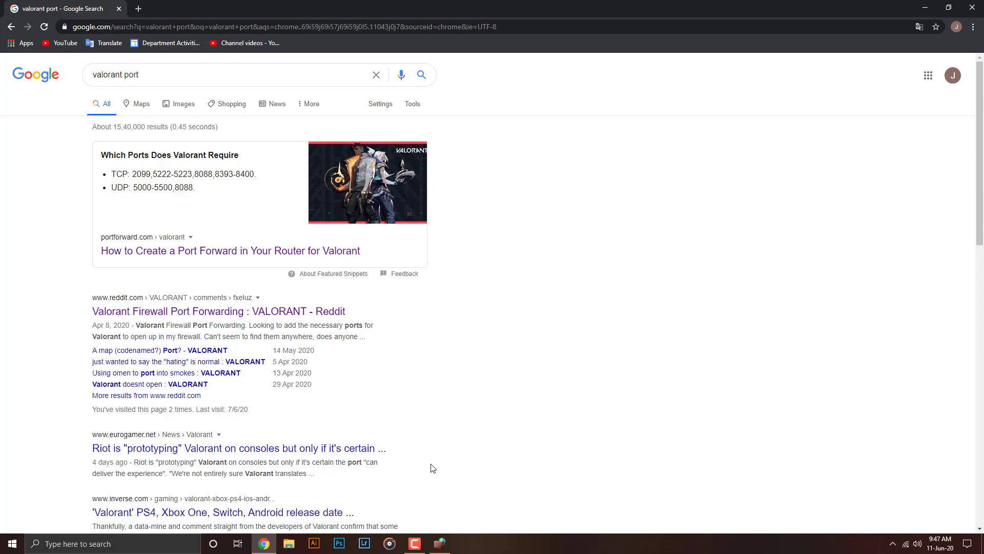
Return to the firewall window and start a new inbound port rule for UDP with specific local ports 5000-5500,8088
click(448, 549)
click(835, 70)
click(230, 234)
click(412, 401)
click(243, 208)
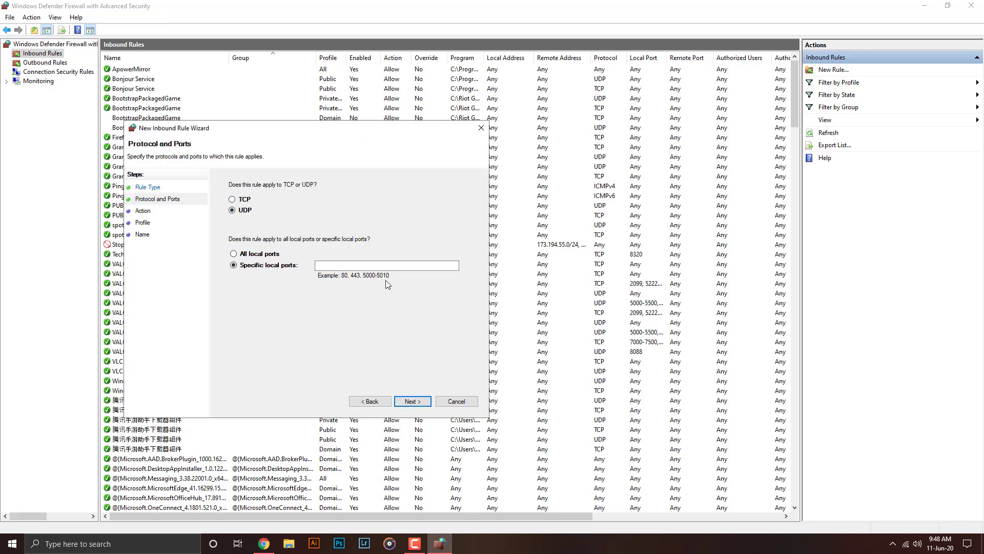
click(358, 265)
text(5000-5500,8088)
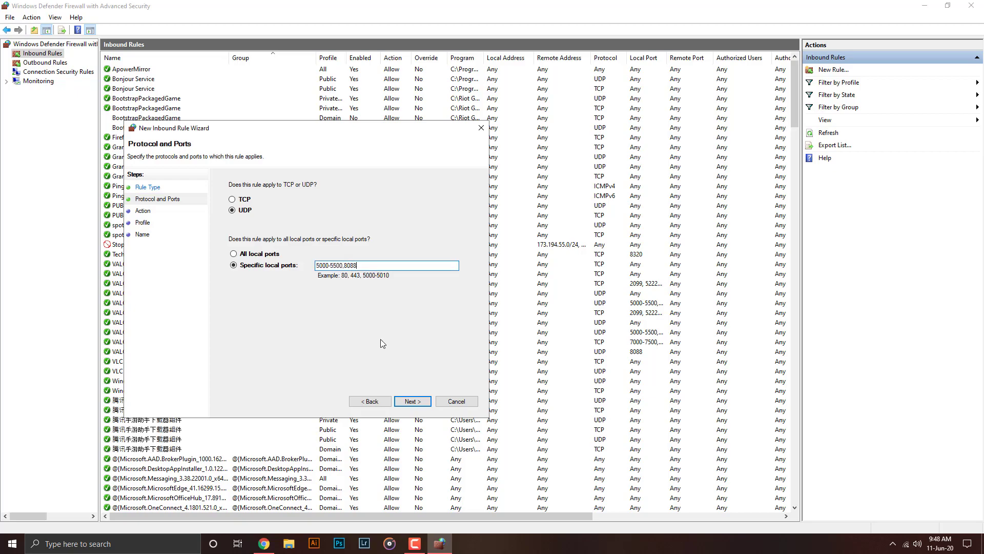
click(396, 401)
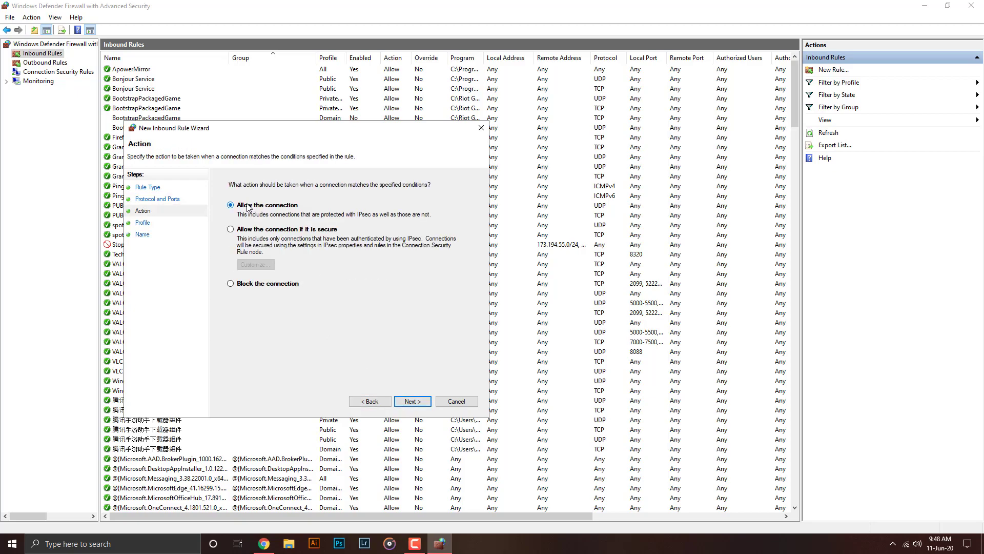
Allow the connection for all three profiles, name the UDP rule "valorant", and dismiss the wizard without creating it
click(419, 401)
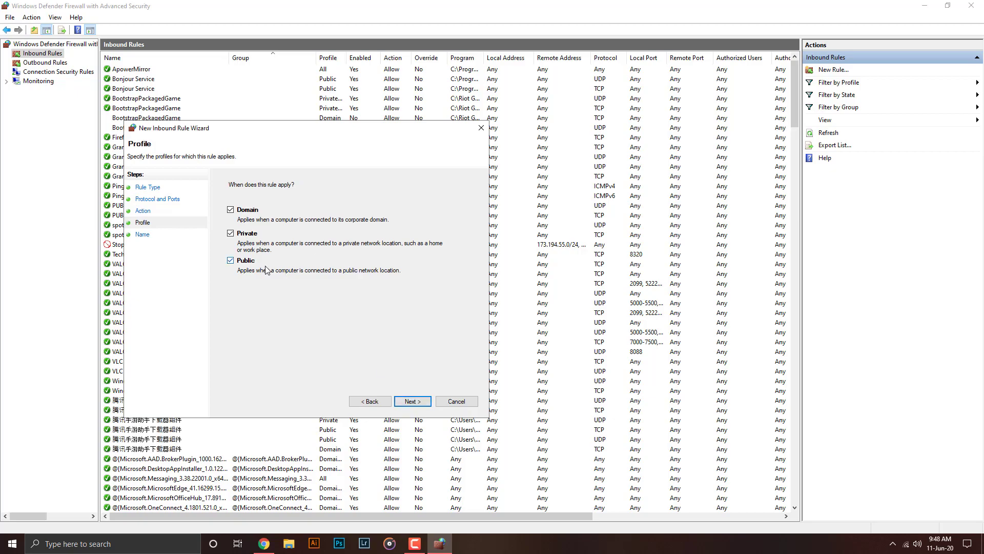
click(405, 403)
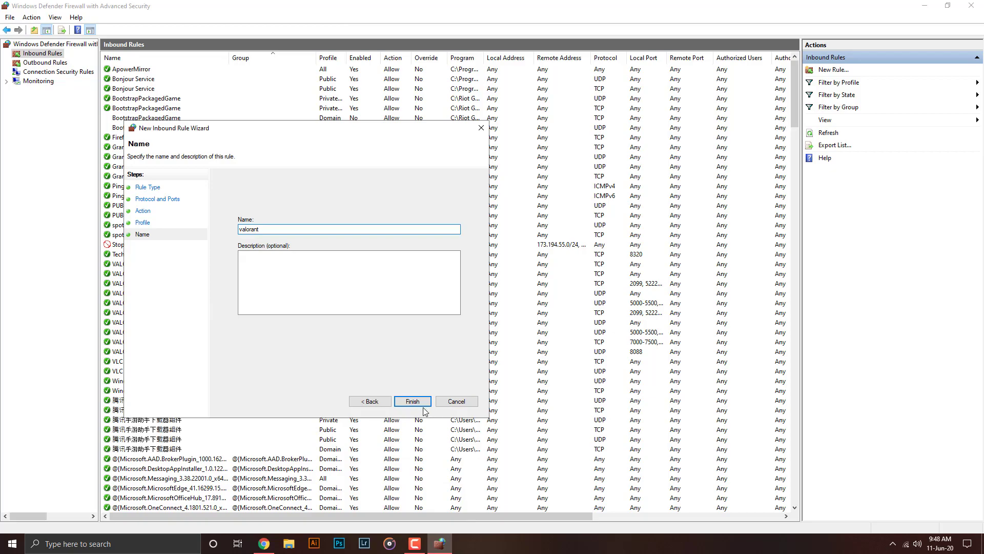
click(481, 127)
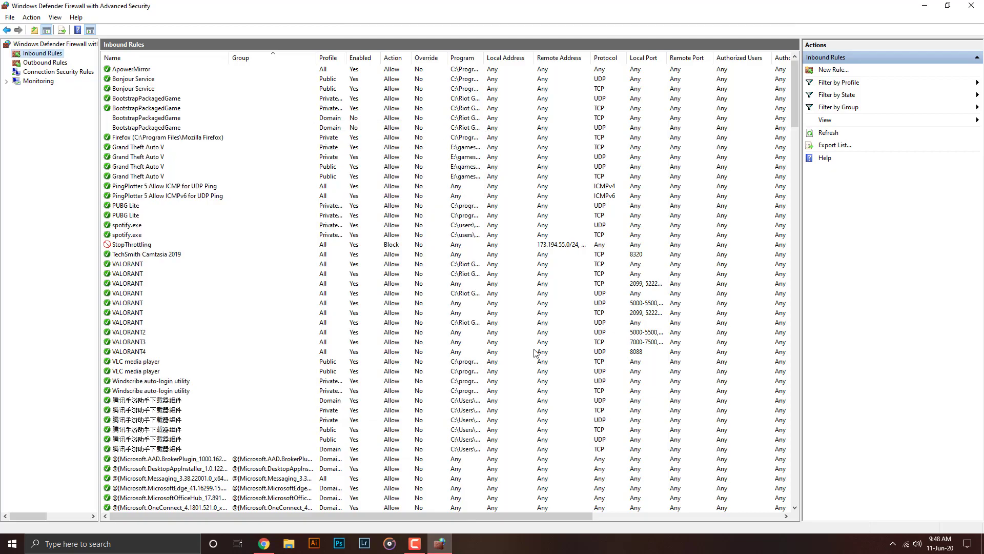
Close the firewall window, show the desktop and open Services from a Windows search for "ser"
click(981, 6)
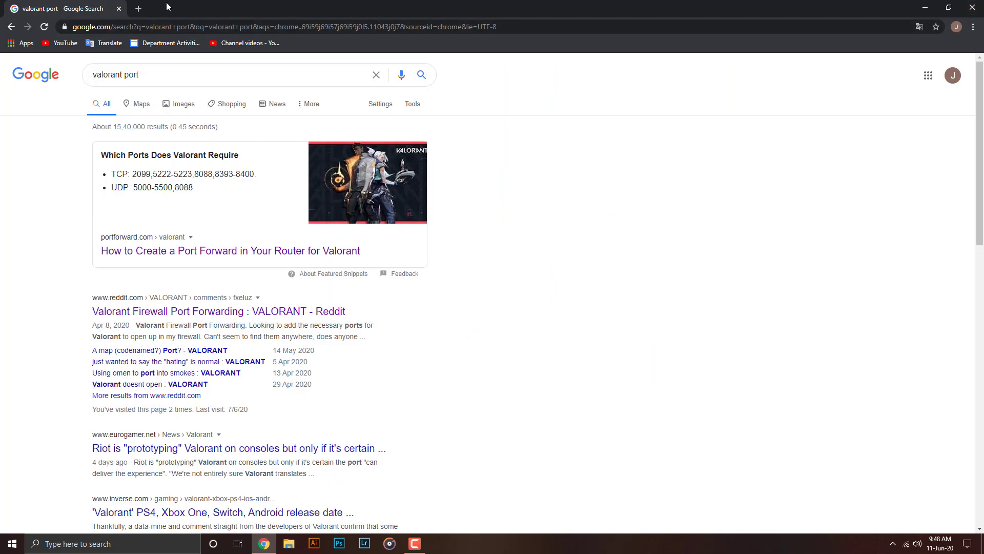
key(super+d)
click(123, 550)
text(ser)
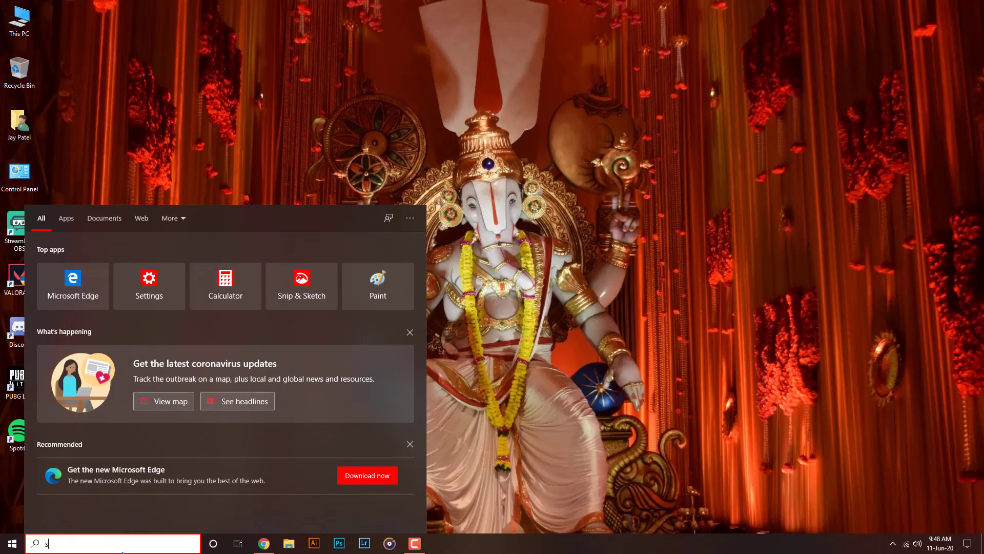
click(110, 259)
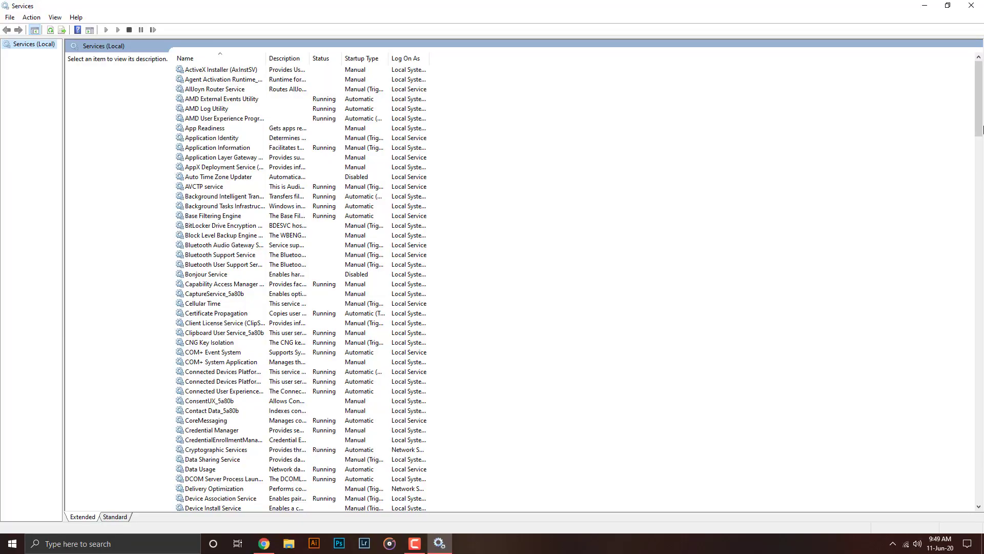
Check the startup type of the Windows Update service in its properties and close them without changes
drag(982, 130, 981, 498)
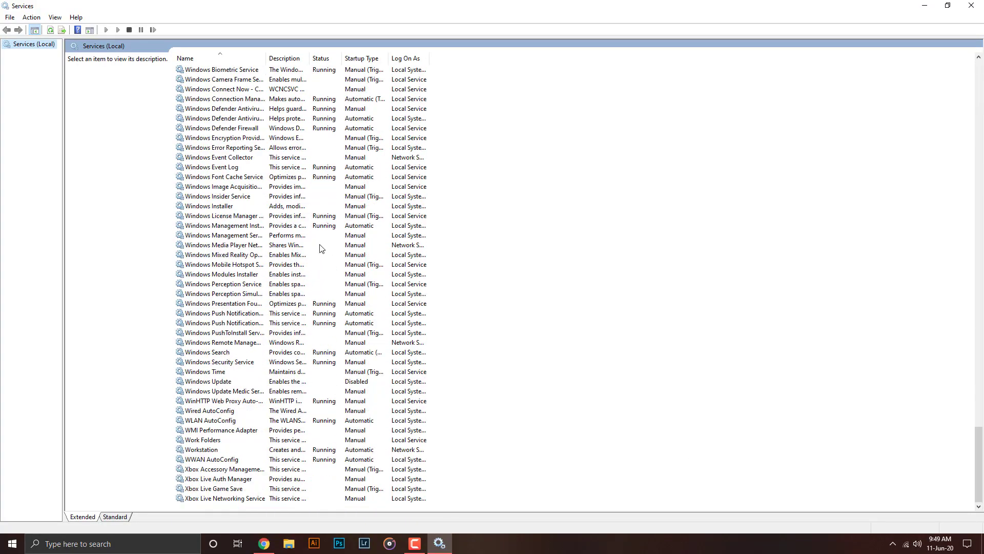
double_click(243, 385)
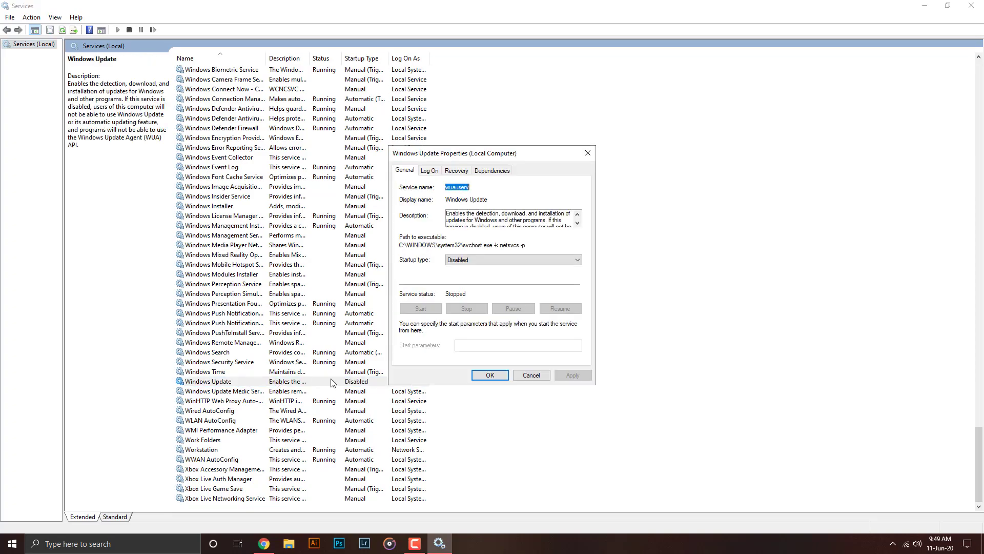
click(460, 261)
click(461, 260)
click(588, 153)
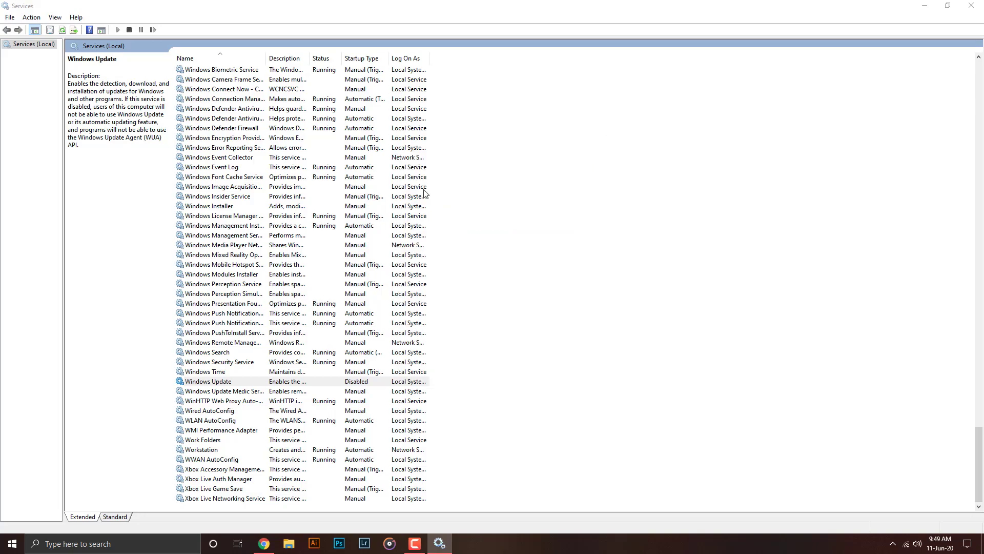
Choose Disabled as the Delivery Optimization service's startup type, but close its properties without applying the change
scroll(431, 195, up, 3)
scroll(417, 199, up, 20)
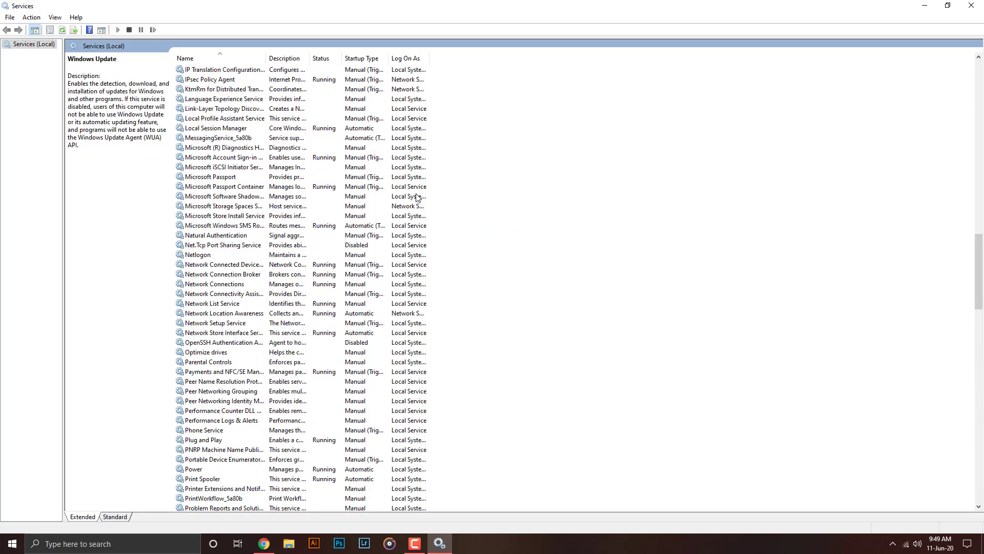
scroll(417, 199, up, 10)
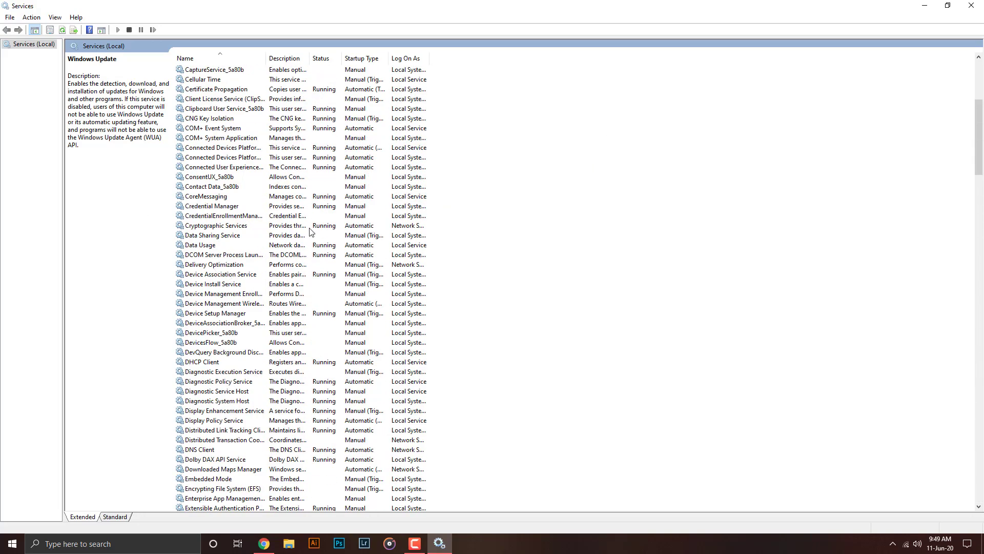
scroll(203, 285, down, 2)
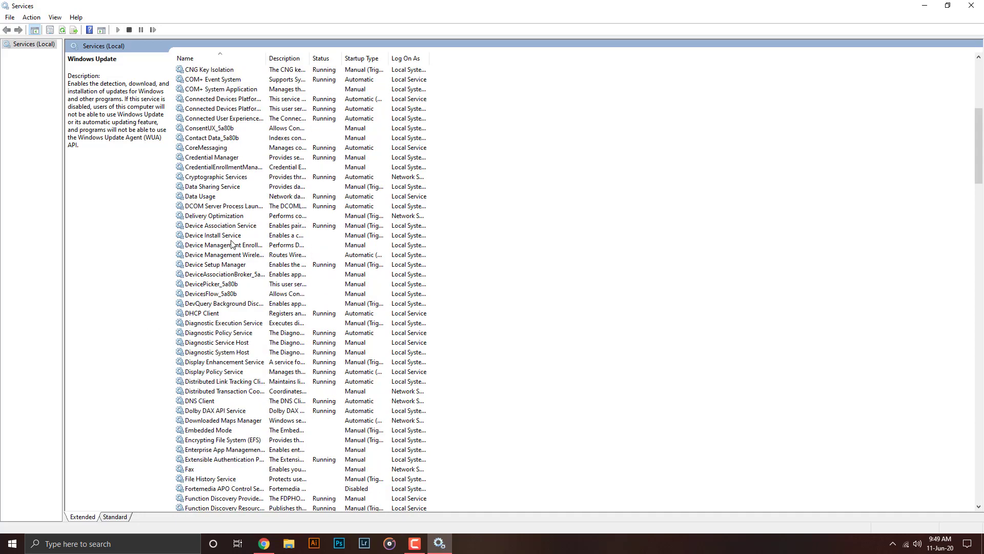
double_click(241, 216)
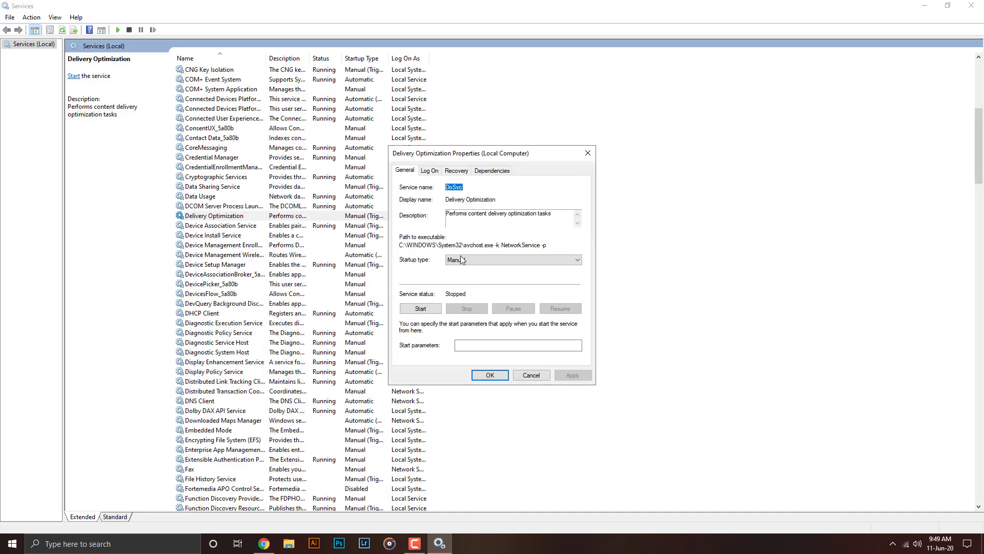
click(471, 260)
click(469, 297)
click(476, 260)
click(479, 289)
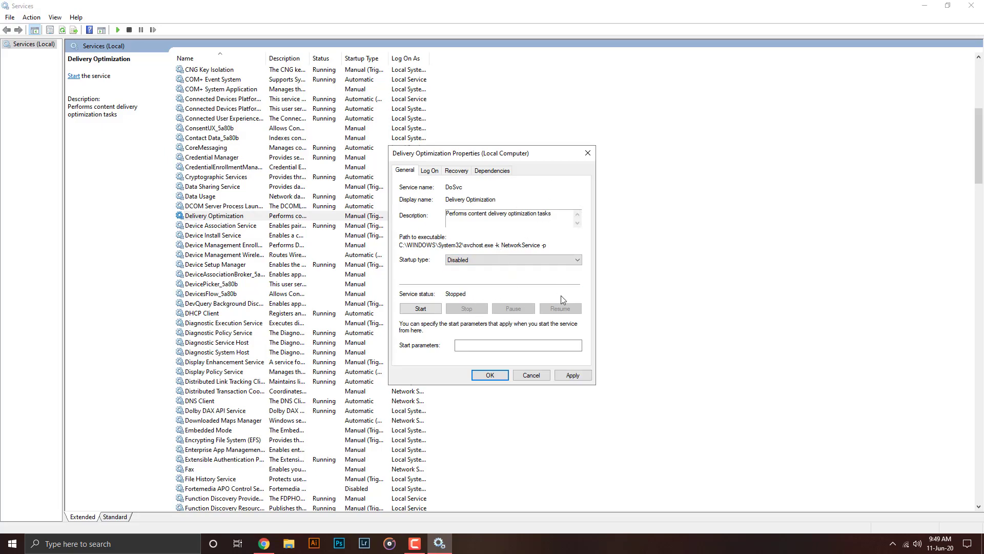
click(589, 153)
Close Services and set the battery power mode to Best performance
scroll(229, 228, up, 3)
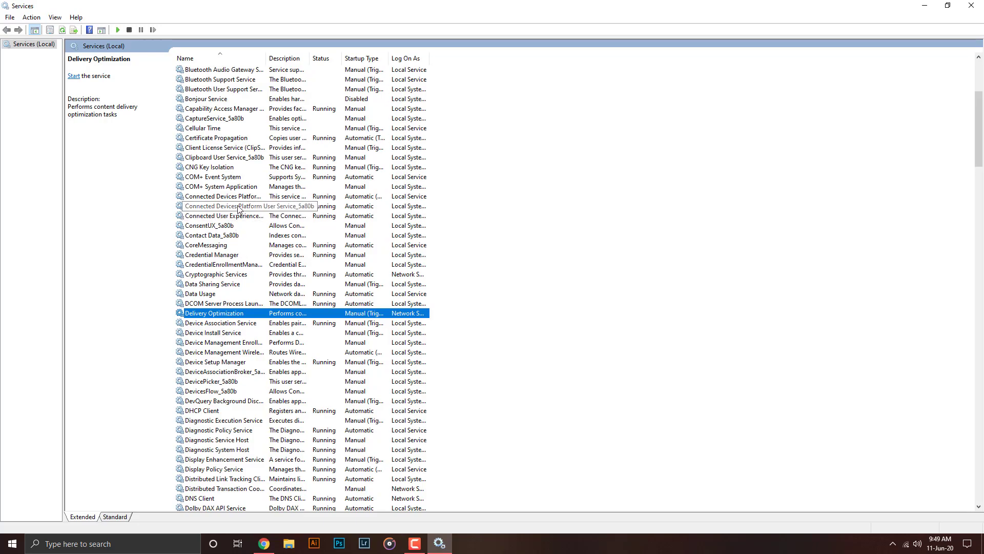
scroll(238, 209, up, 6)
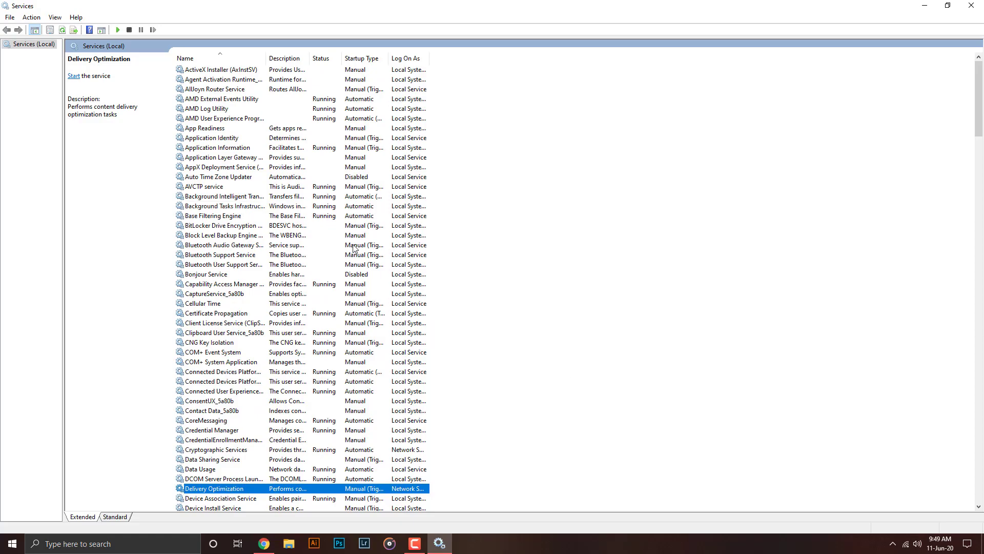
key(alt+F4)
click(892, 543)
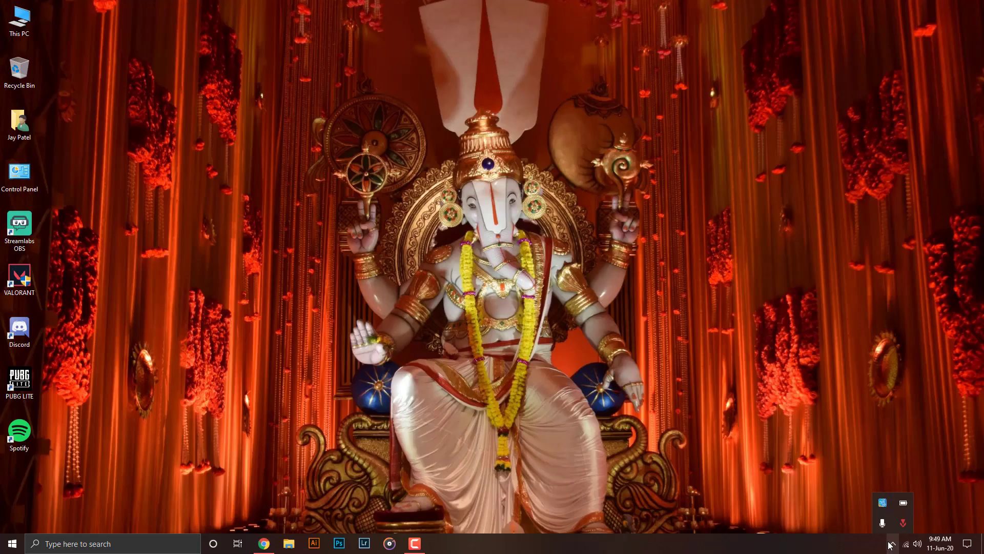
click(903, 503)
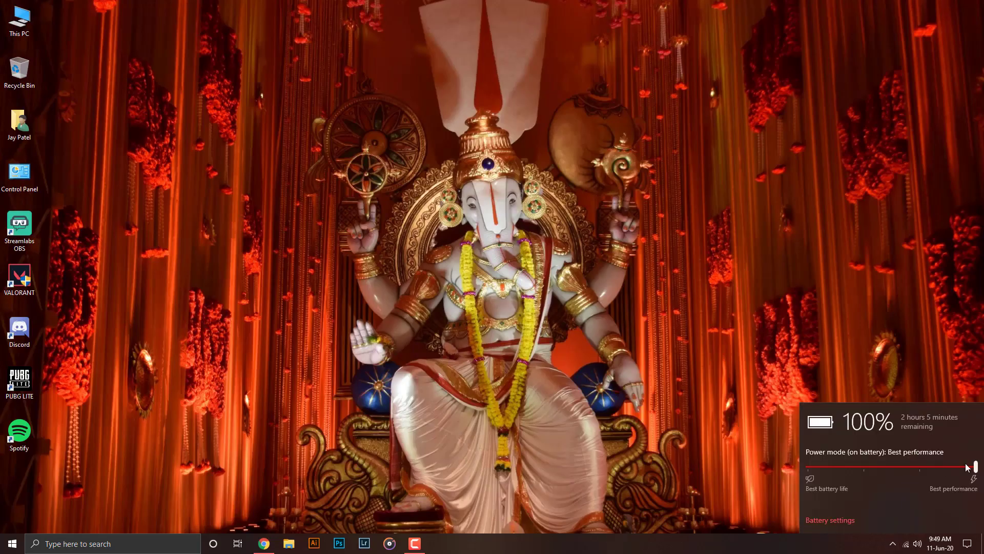
mouse_move(977, 466)
mouse_down()
mouse_move(899, 476)
mouse_move(983, 476)
mouse_up()
Refresh the desktop, search Windows for "power" and open the Edit power plan settings
right_click(523, 185)
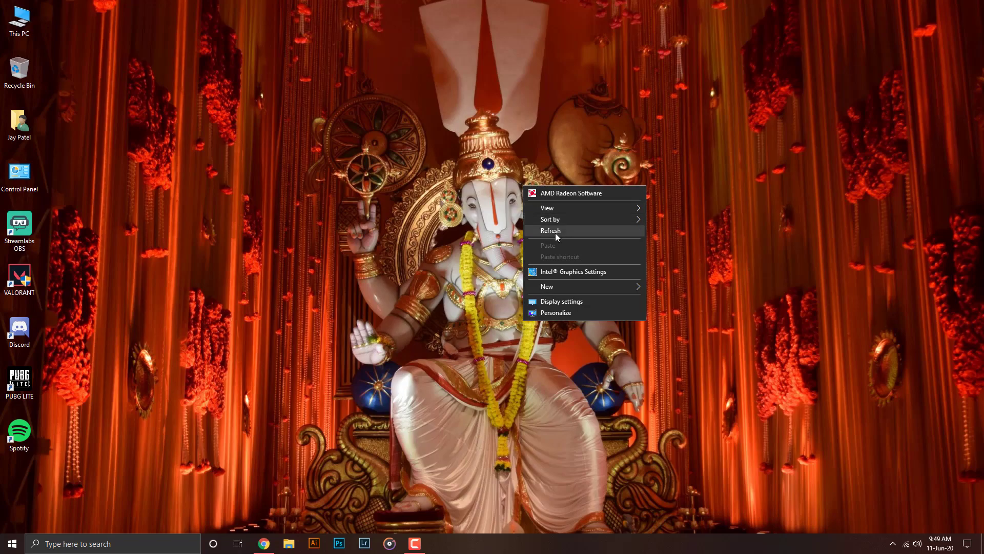
click(555, 231)
click(103, 544)
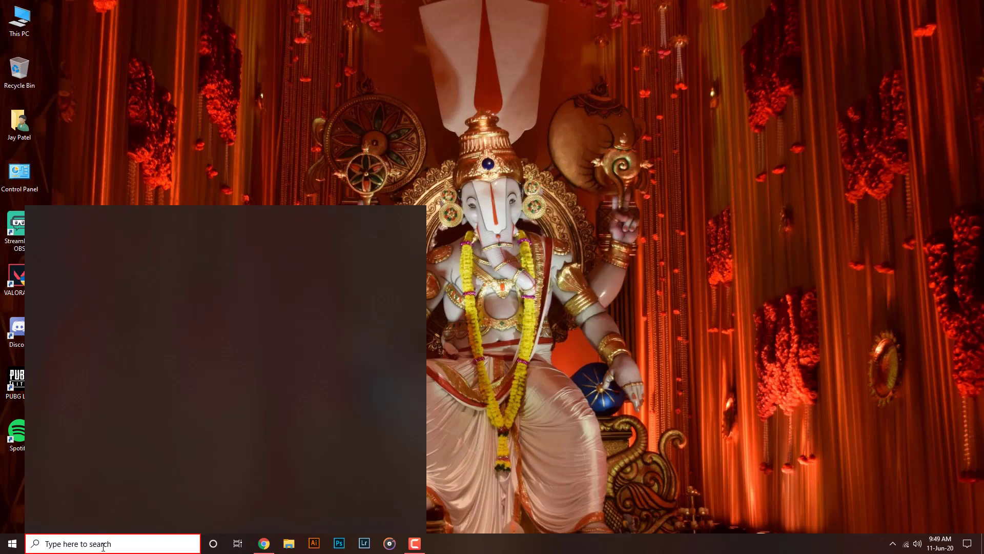
text(powe)
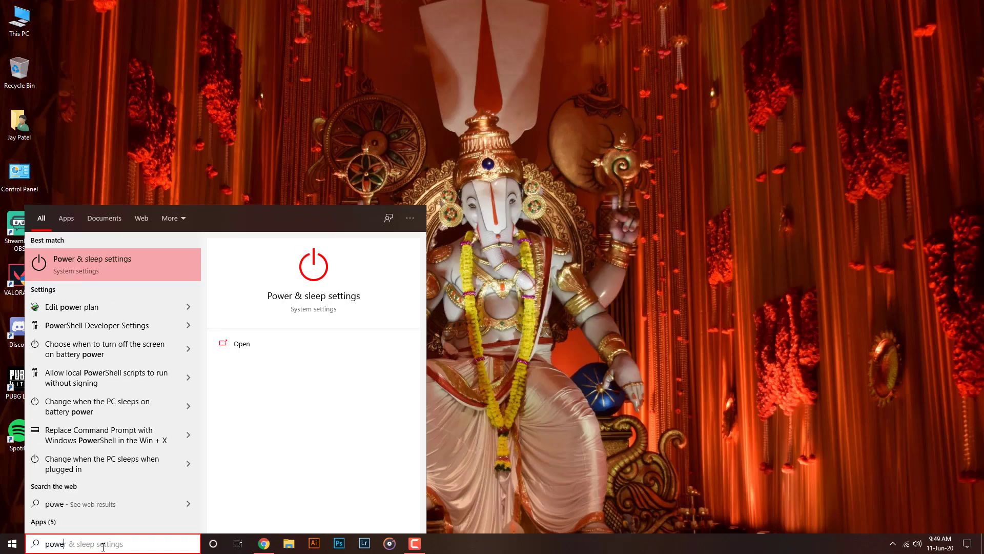
text(r)
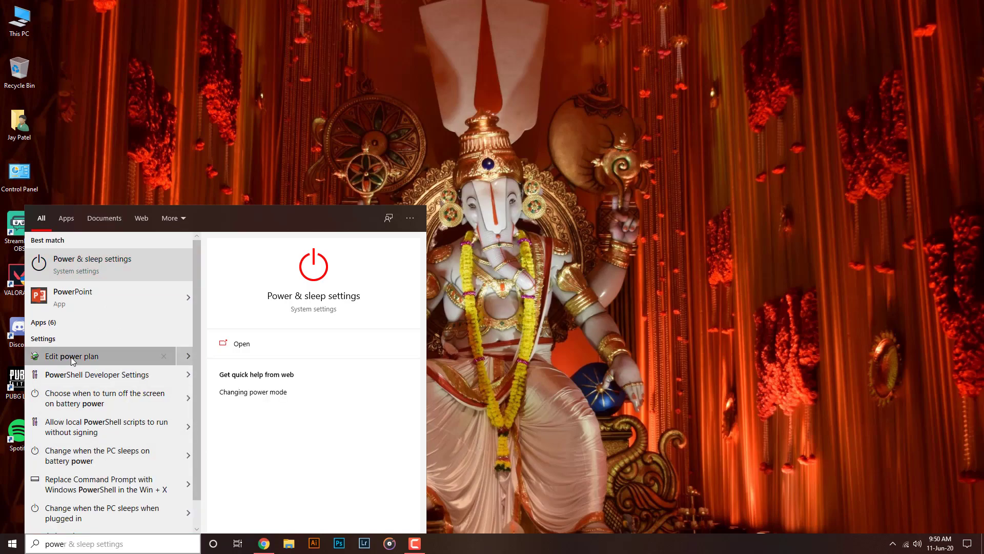
click(847, 301)
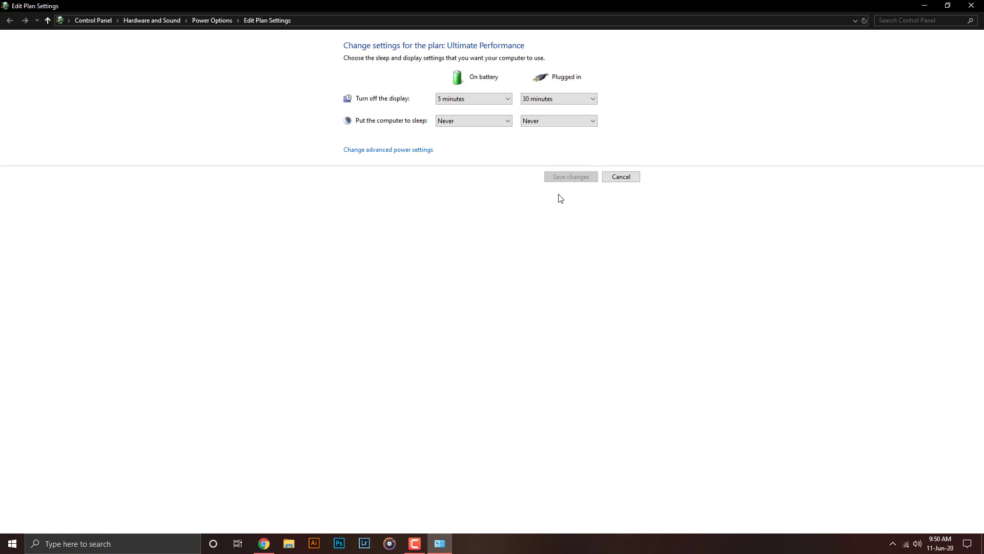
In the plan's advanced power settings, set AMD Powerplay Settings to Maximize Performance both on battery and plugged in
click(423, 153)
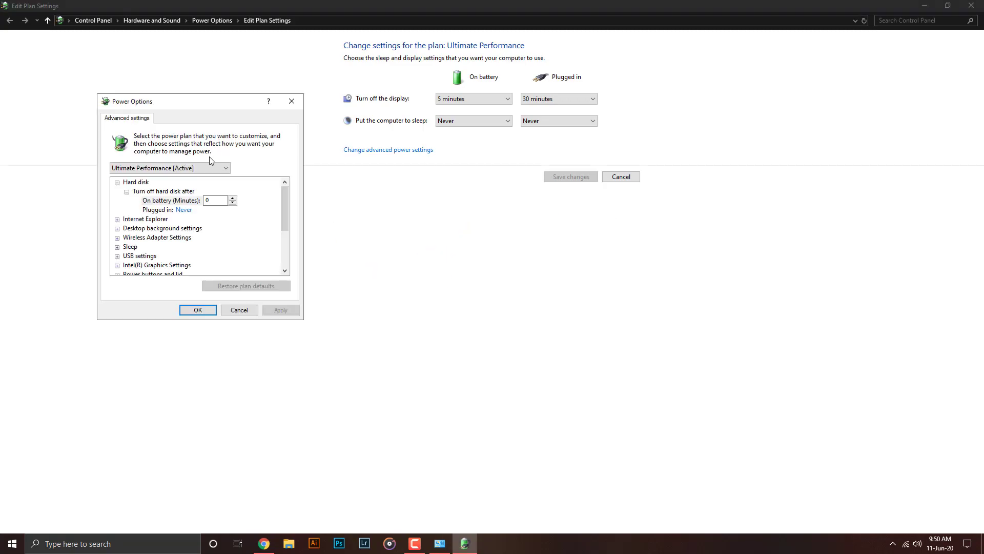
drag(288, 210, 290, 256)
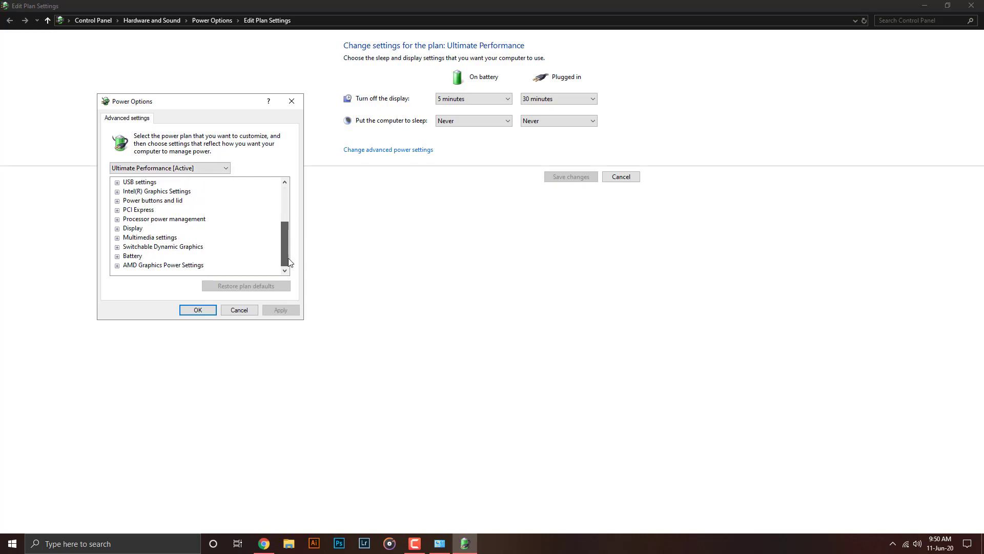
click(118, 265)
click(127, 266)
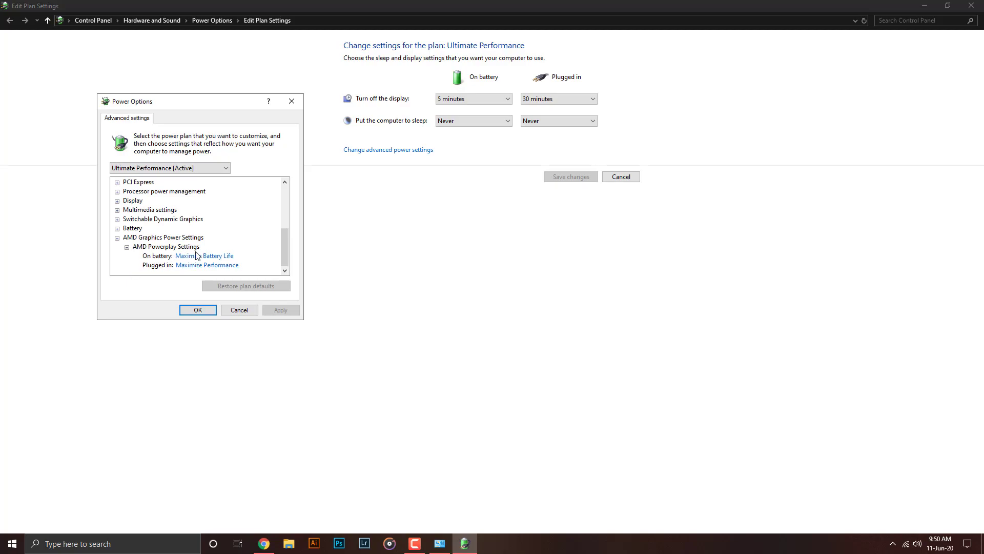
click(187, 266)
click(192, 266)
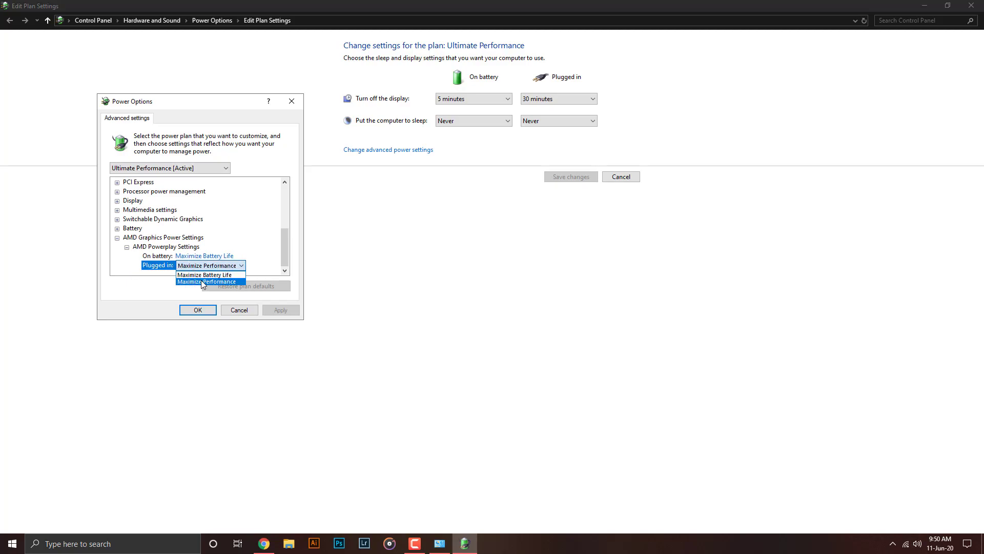
click(203, 282)
click(204, 256)
click(206, 256)
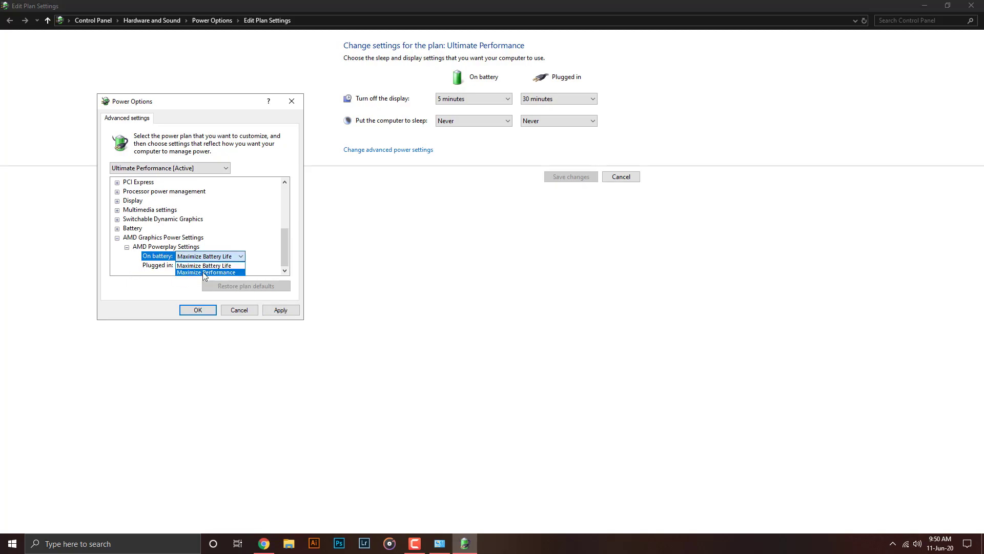
click(205, 272)
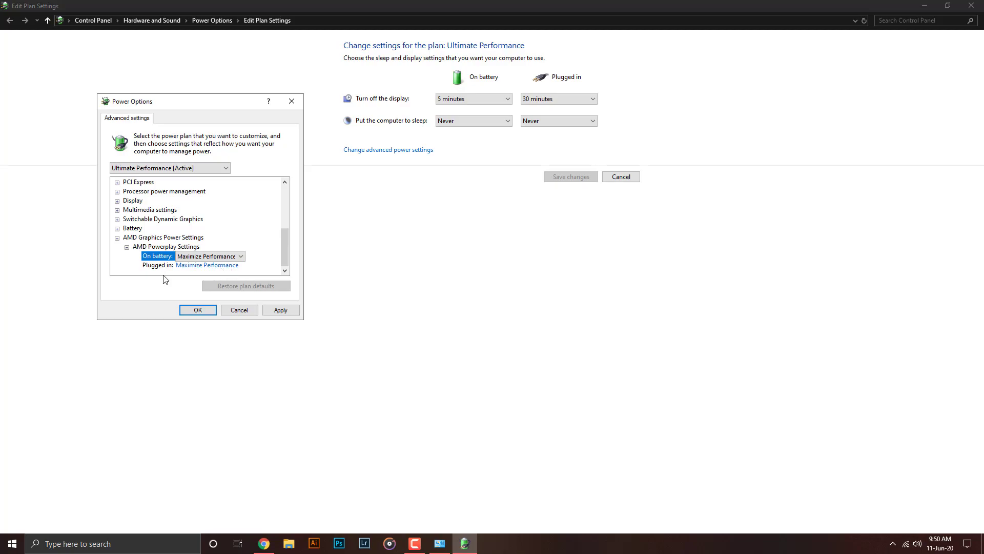
click(117, 237)
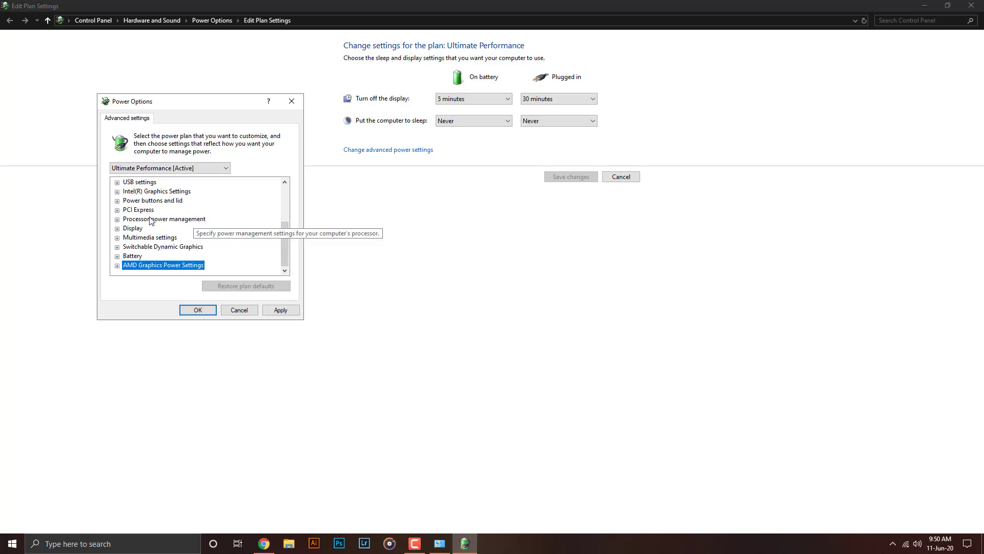
Check the minimum processor state percentages under Processor power management
click(117, 219)
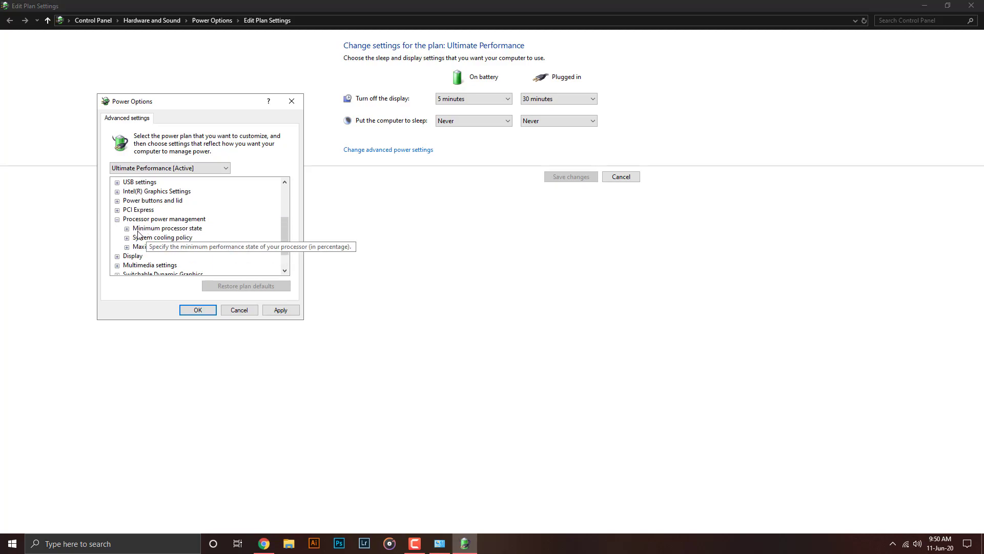
click(127, 229)
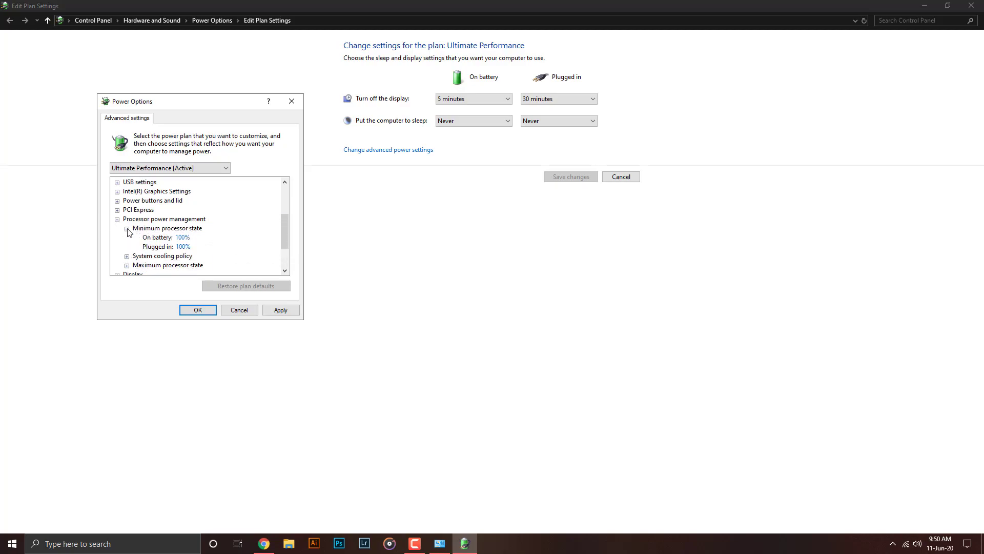
click(183, 237)
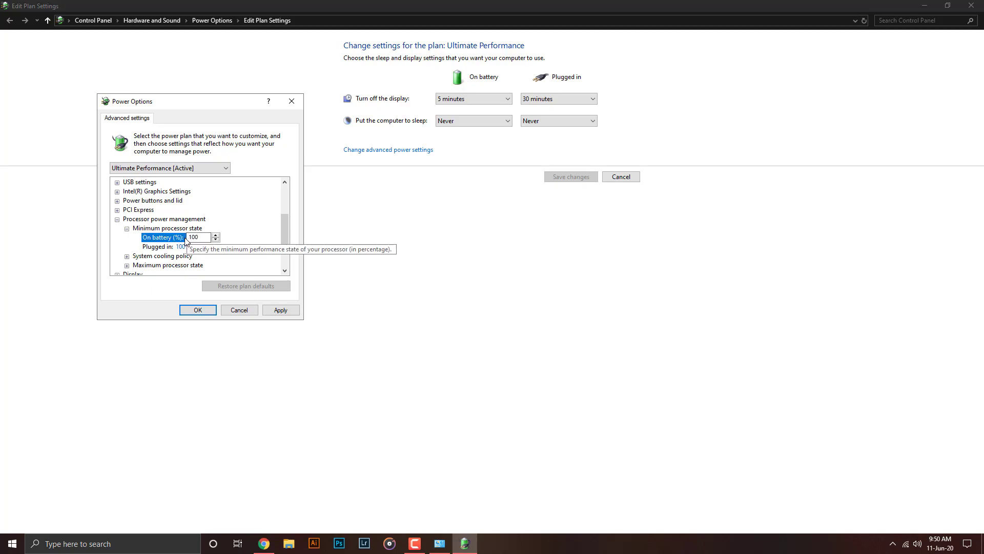
click(127, 229)
Set the on-battery system cooling policy to Active under Processor power management
click(126, 238)
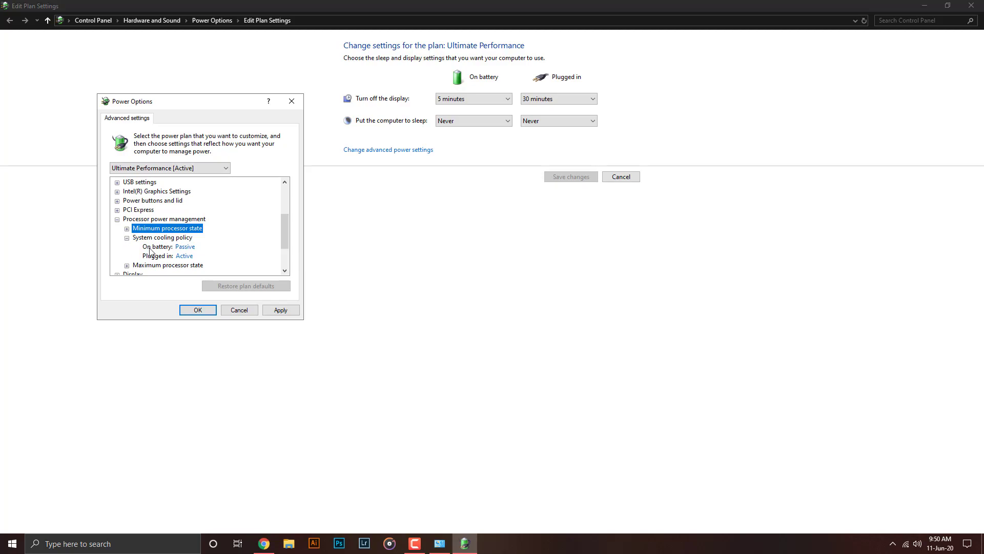
click(185, 246)
click(192, 248)
click(191, 249)
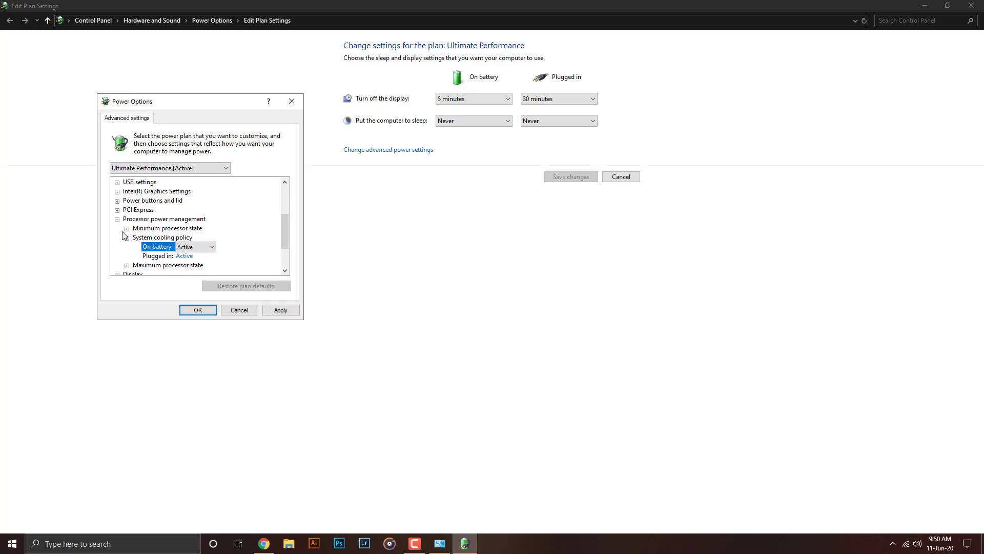
click(127, 238)
Review the maximum processor state, Internet Explorer and hard disk turn-off settings of the power plan
click(128, 247)
click(127, 247)
scroll(149, 232, up, 2)
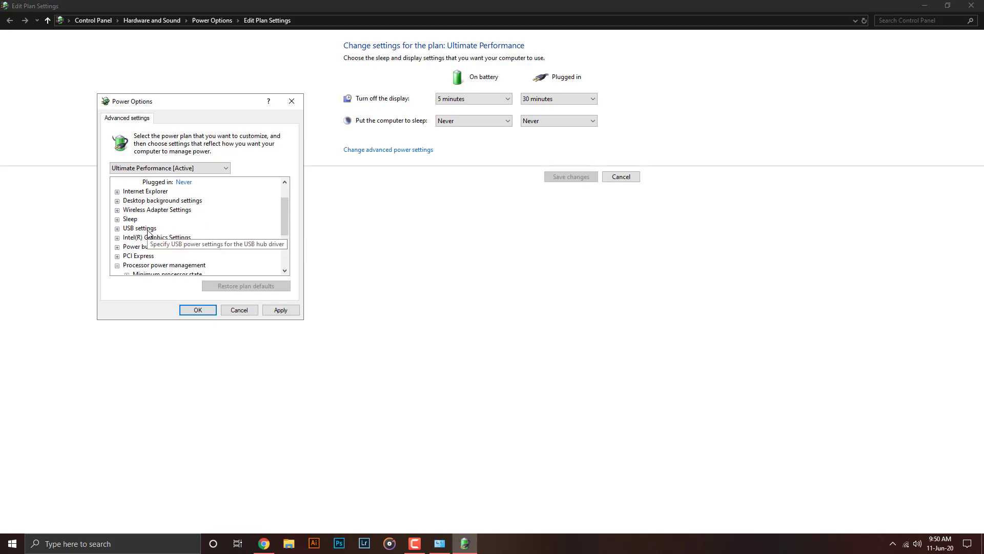
scroll(148, 232, down, 2)
click(118, 219)
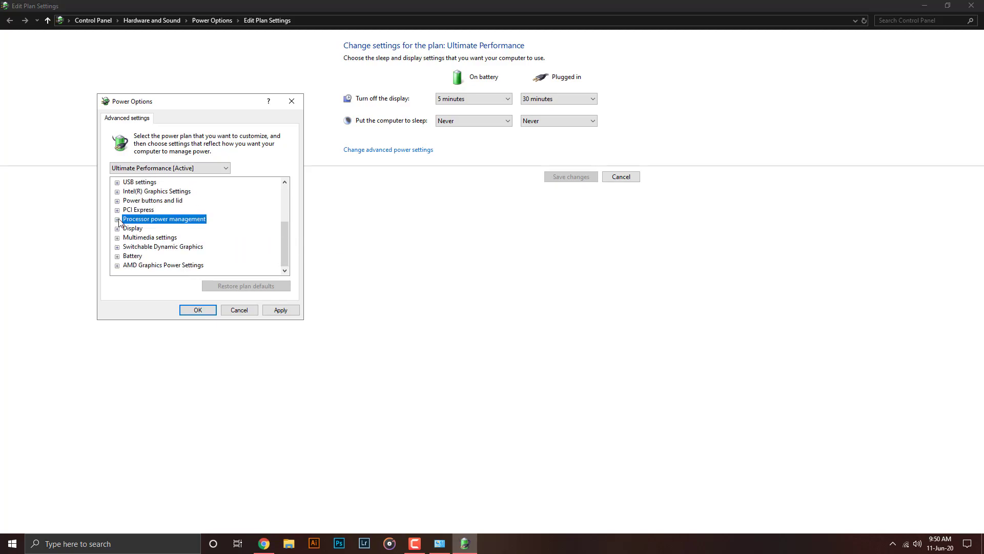
scroll(119, 222, up, 3)
click(118, 219)
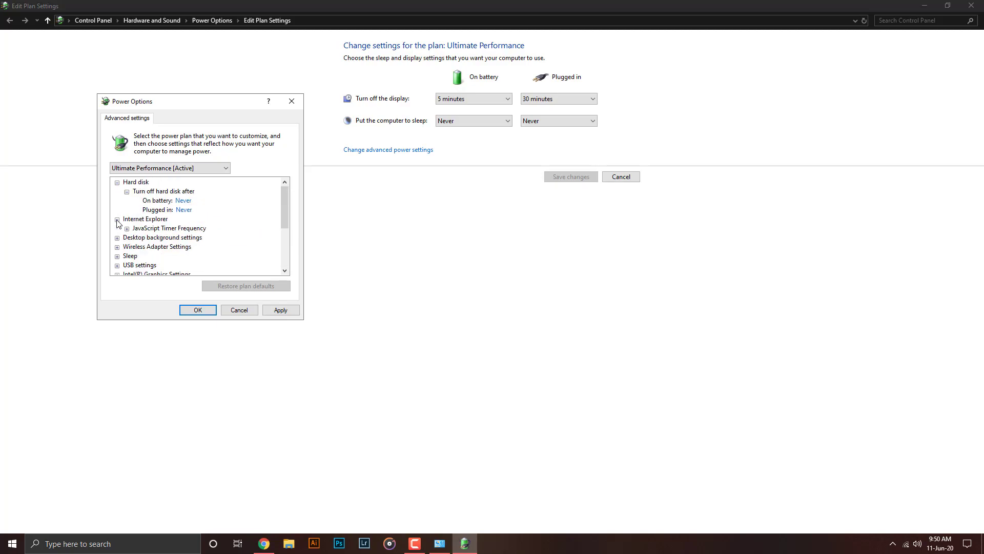
click(118, 219)
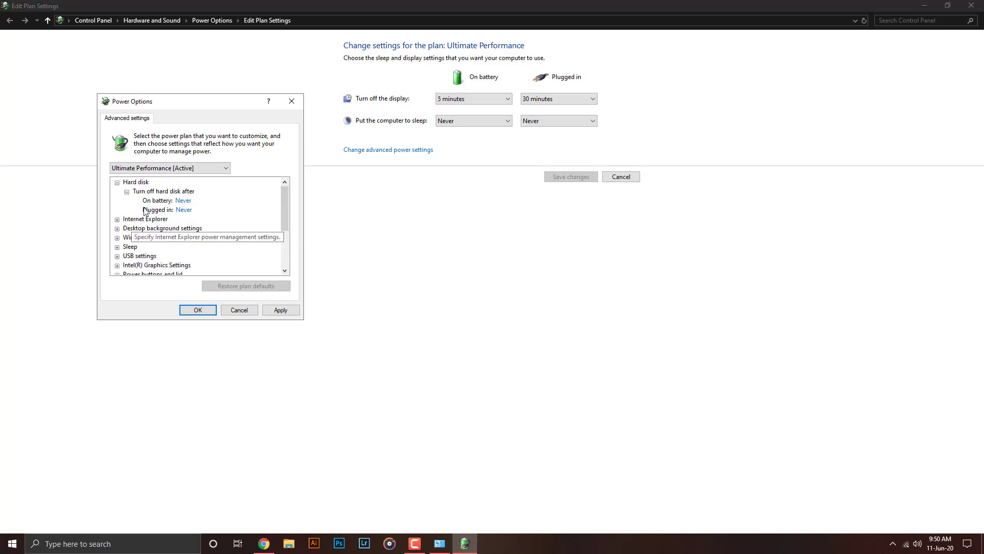
click(183, 201)
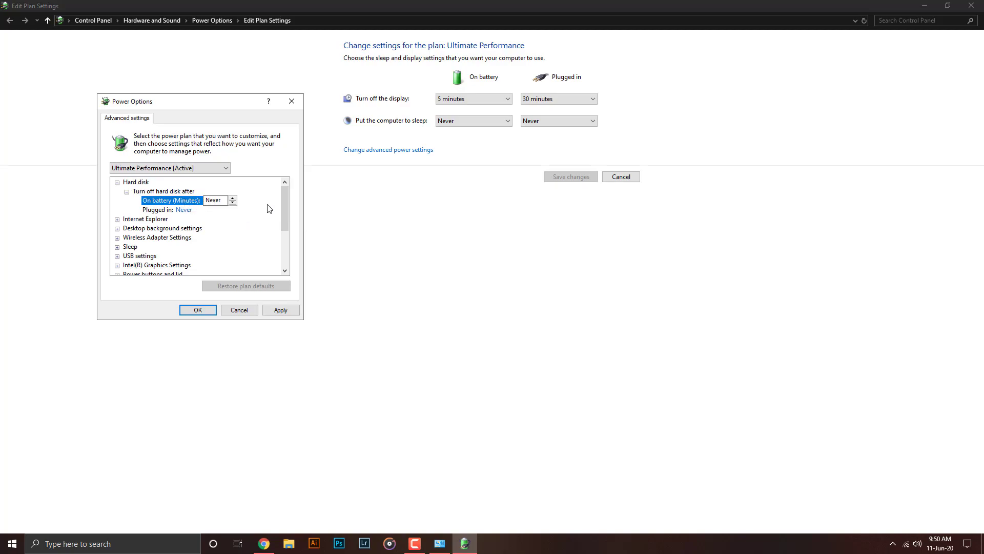
click(119, 182)
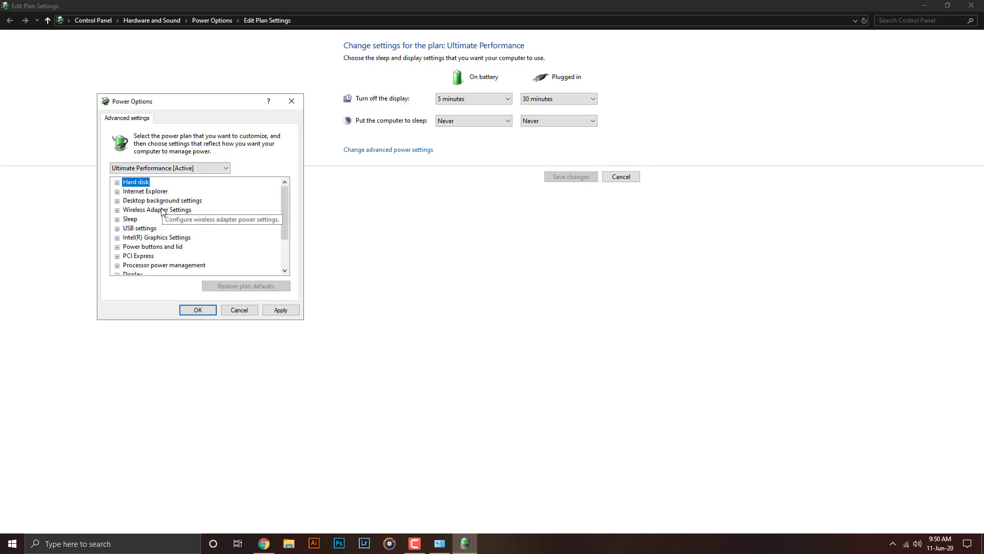
Check the Intel(R) Graphics Power Plan settings, then apply the advanced power changes and close Power Options
click(163, 210)
click(118, 238)
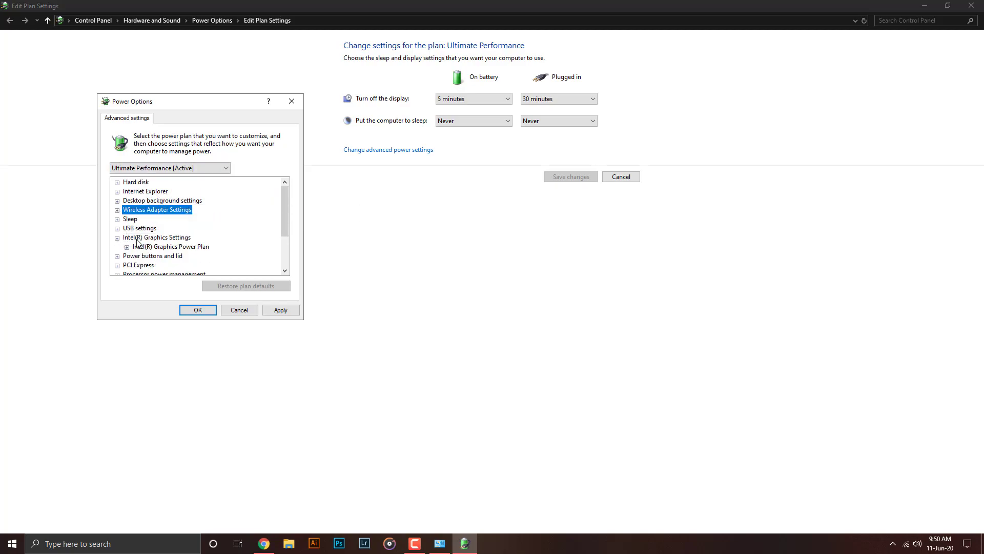
click(126, 247)
scroll(138, 250, down, 2)
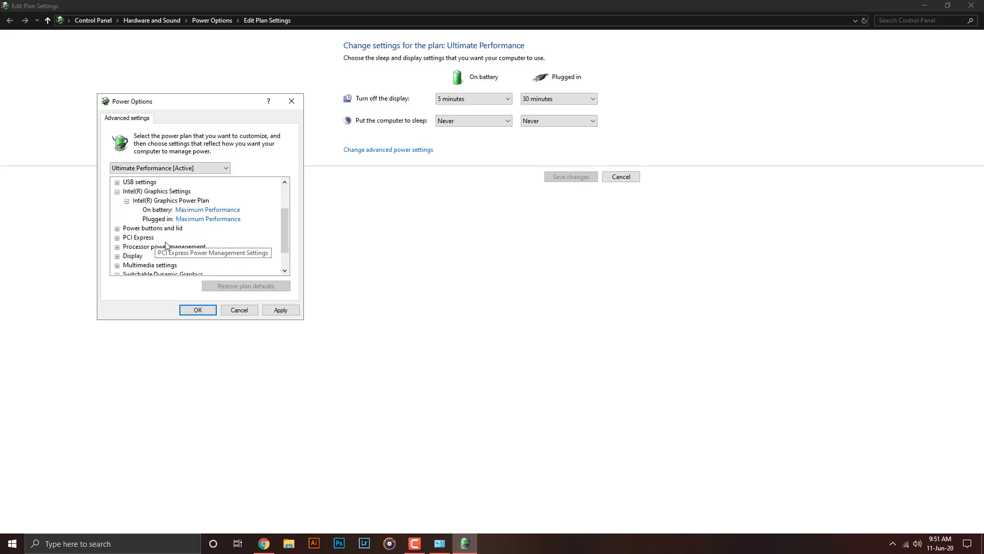
click(281, 310)
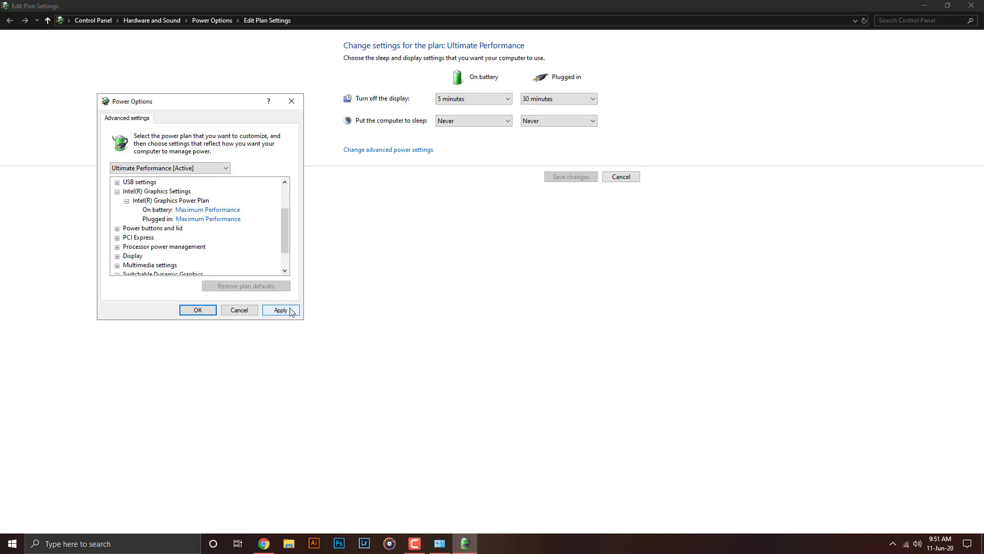
click(198, 310)
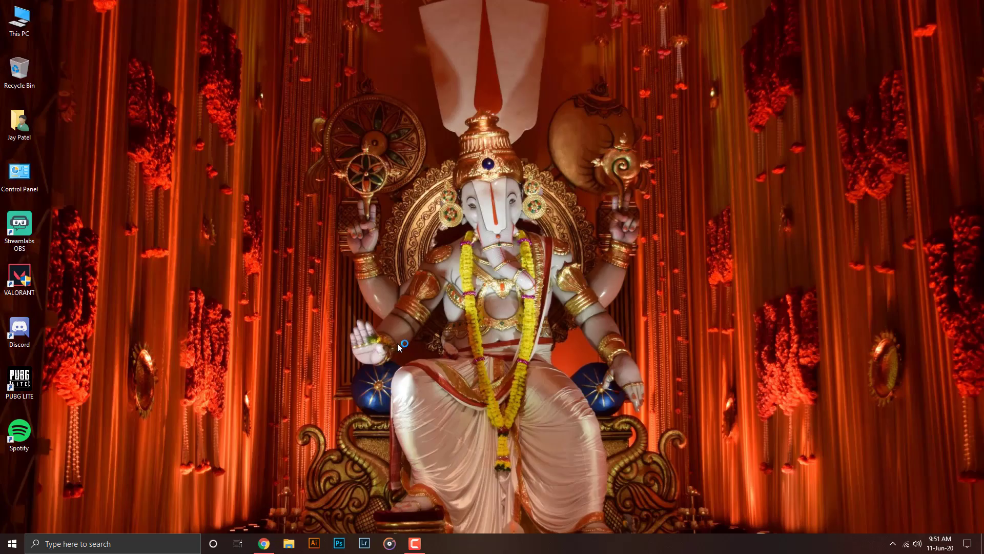
In the Windows display settings, choose the 1920 × 1080 (Recommended) resolution and close Settings
key(super+i)
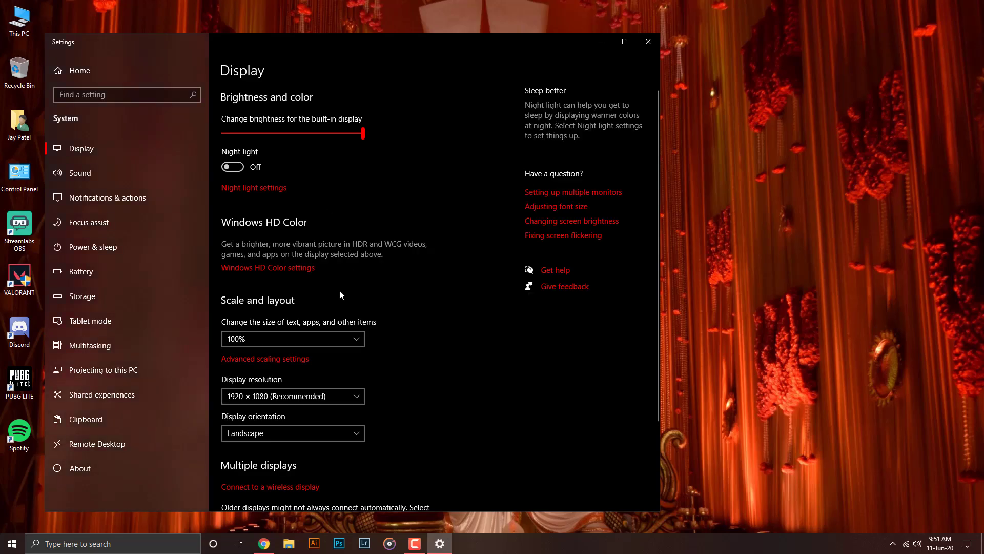
click(328, 396)
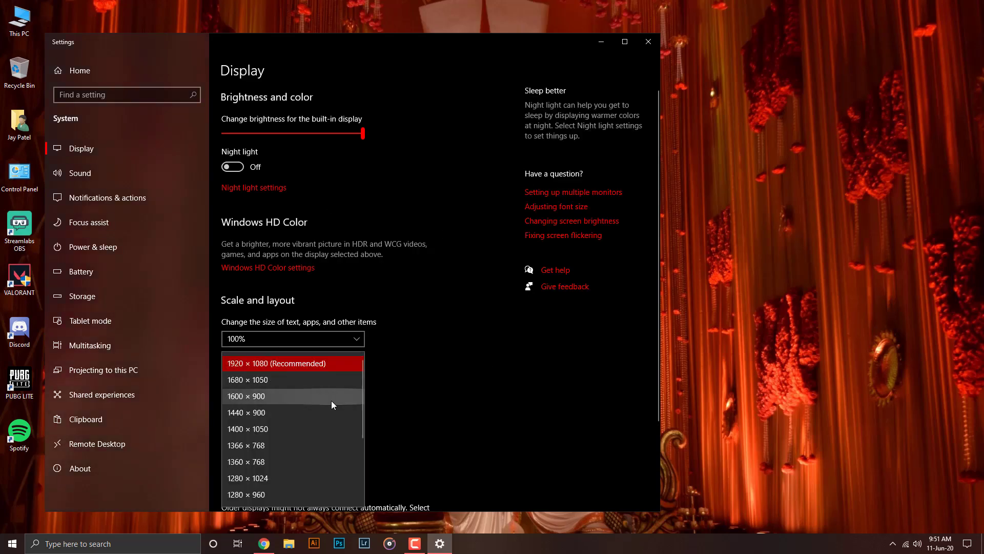
click(334, 364)
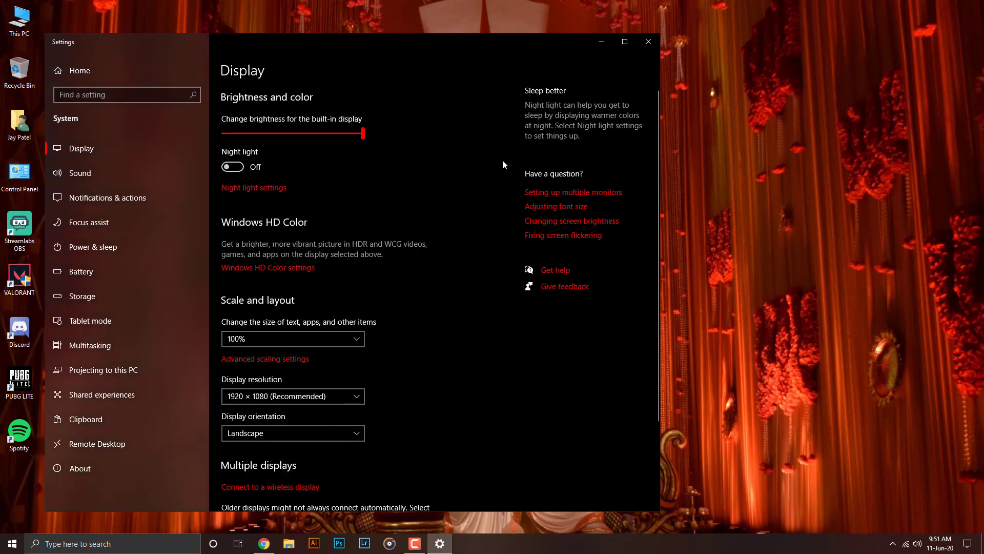
click(640, 44)
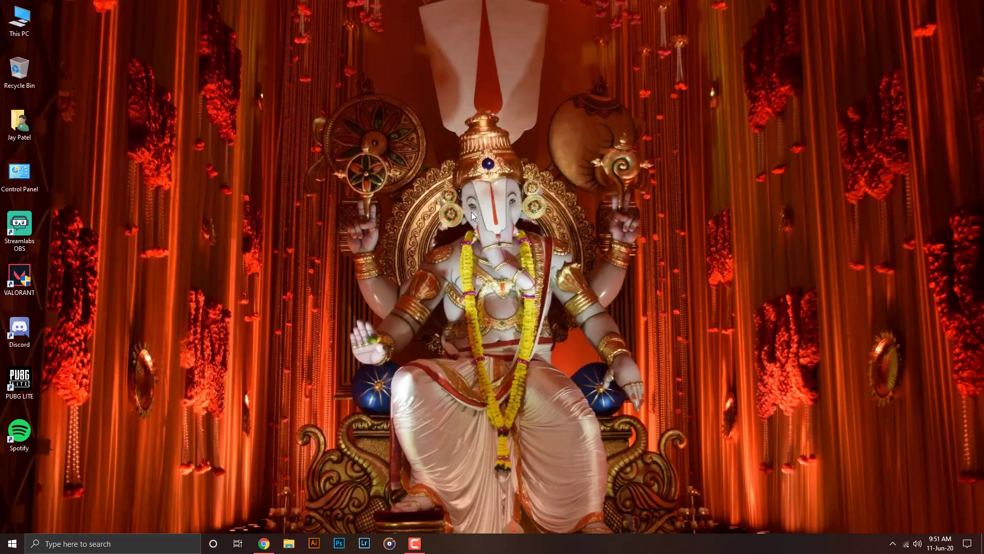
Search Windows for "gra", open Graphics settings and maximize the window
click(60, 547)
text(gra)
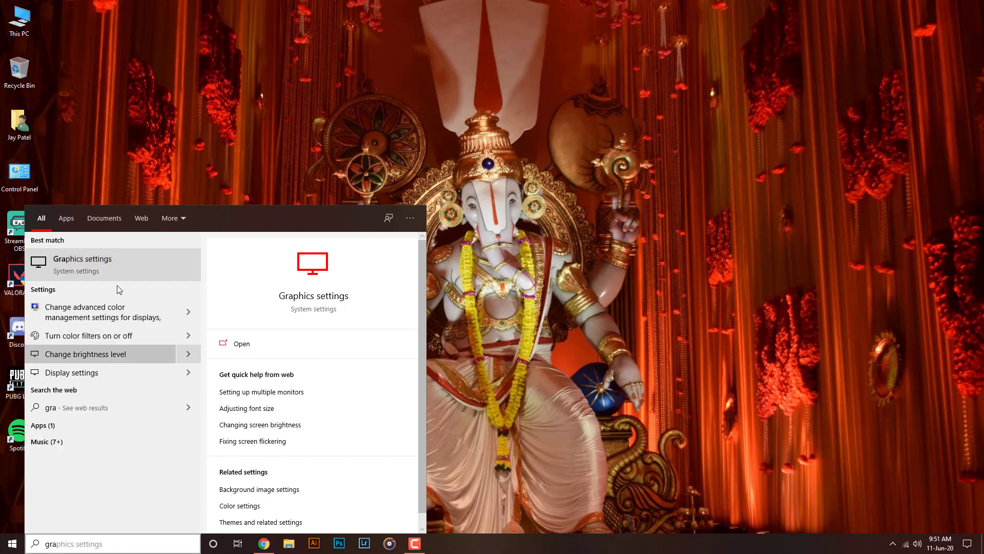
click(120, 269)
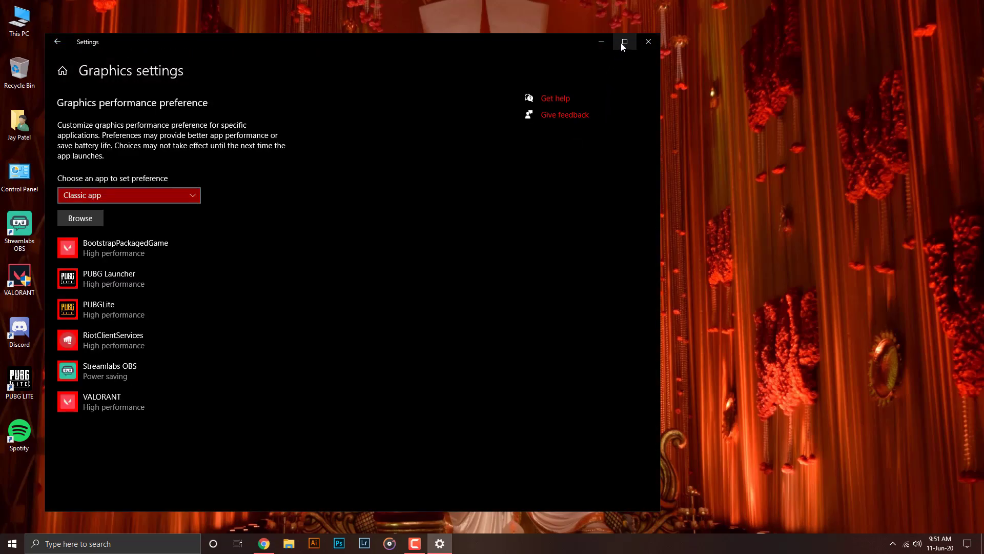
click(625, 41)
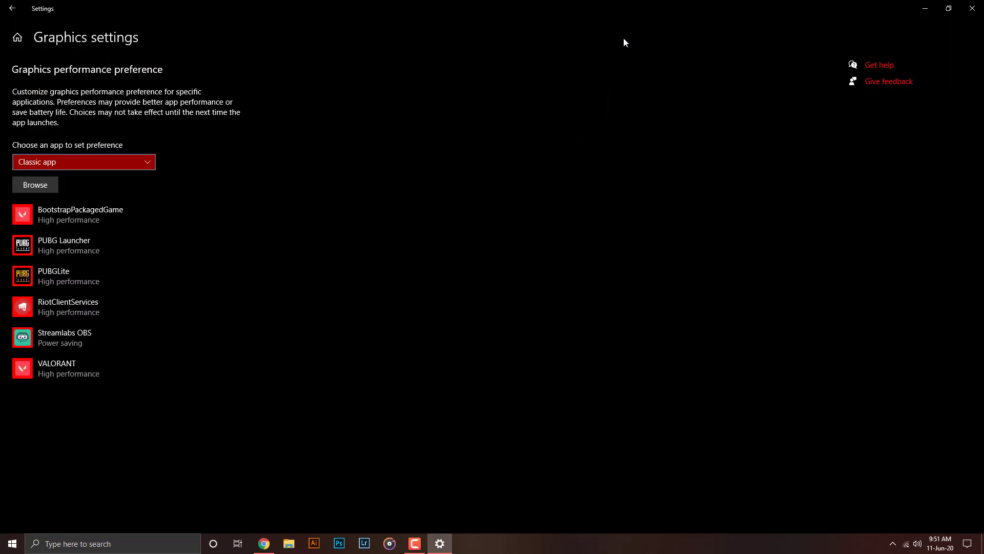
Try to add VALORANT-Win64-Shipping from C:\Riot Games\VALORANT\live\ShooterGame\Binaries\Win64 to the graphics performance preference apps
click(19, 189)
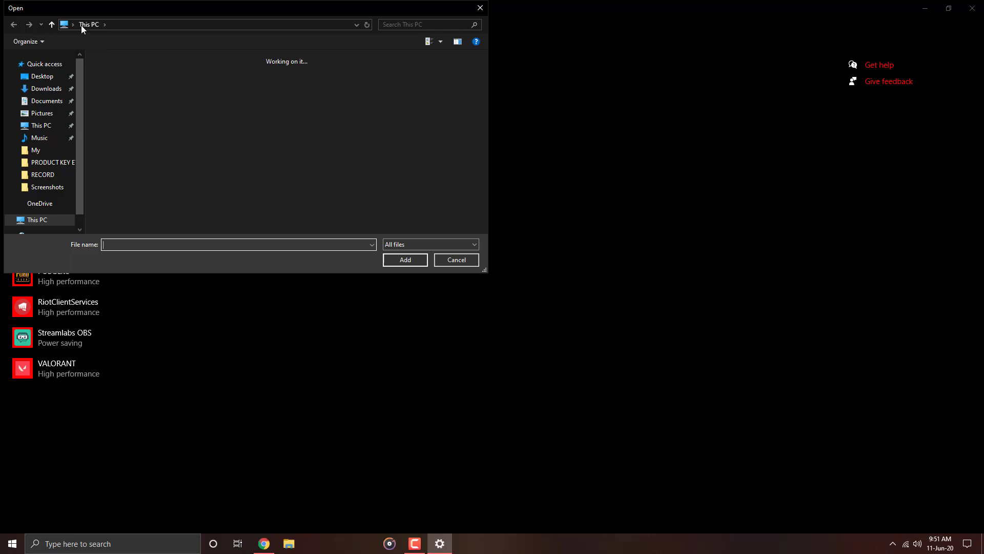
double_click(163, 175)
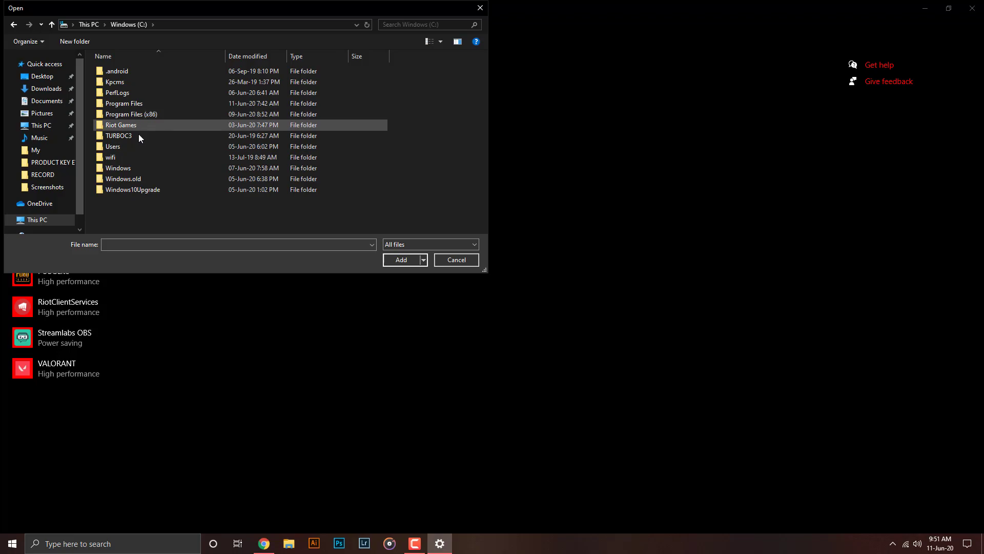
double_click(130, 125)
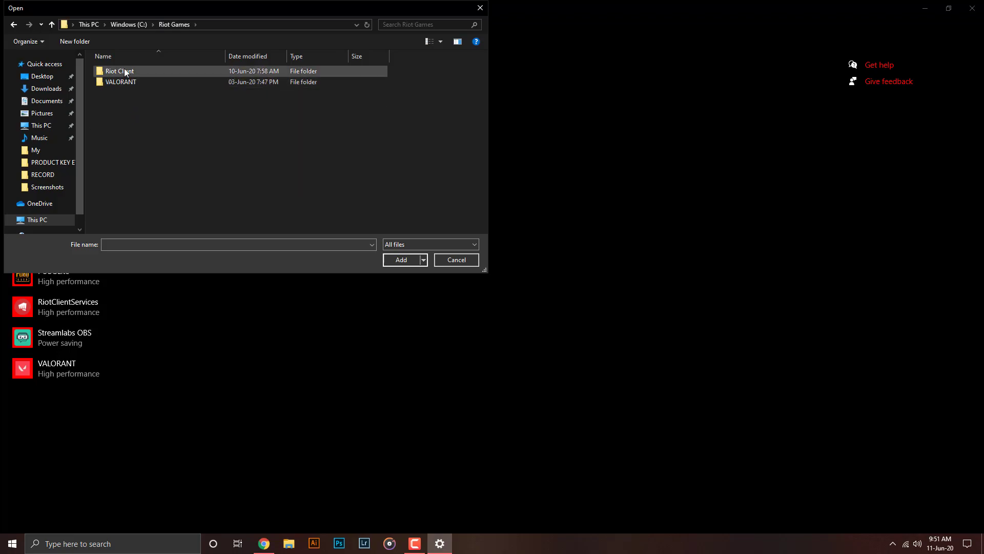
double_click(124, 80)
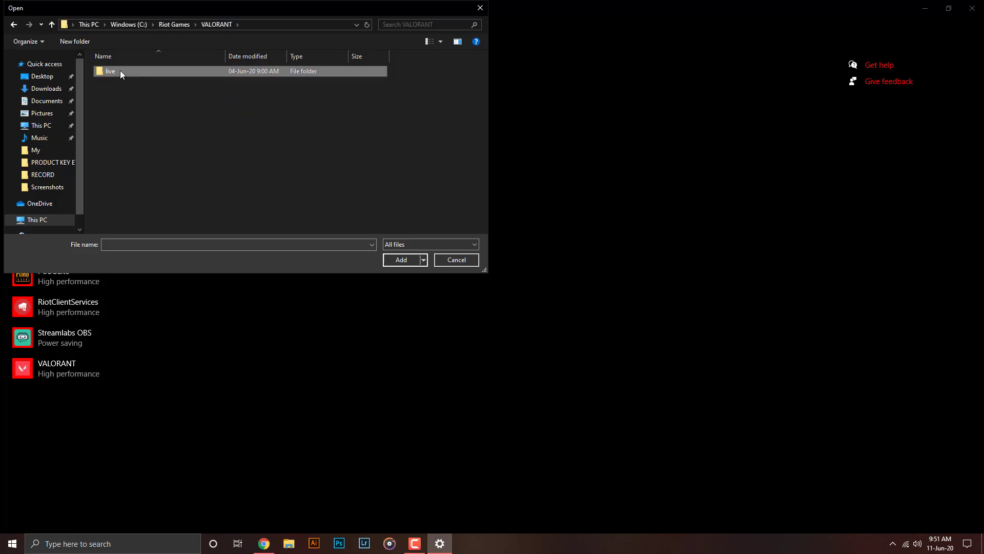
double_click(137, 74)
double_click(114, 86)
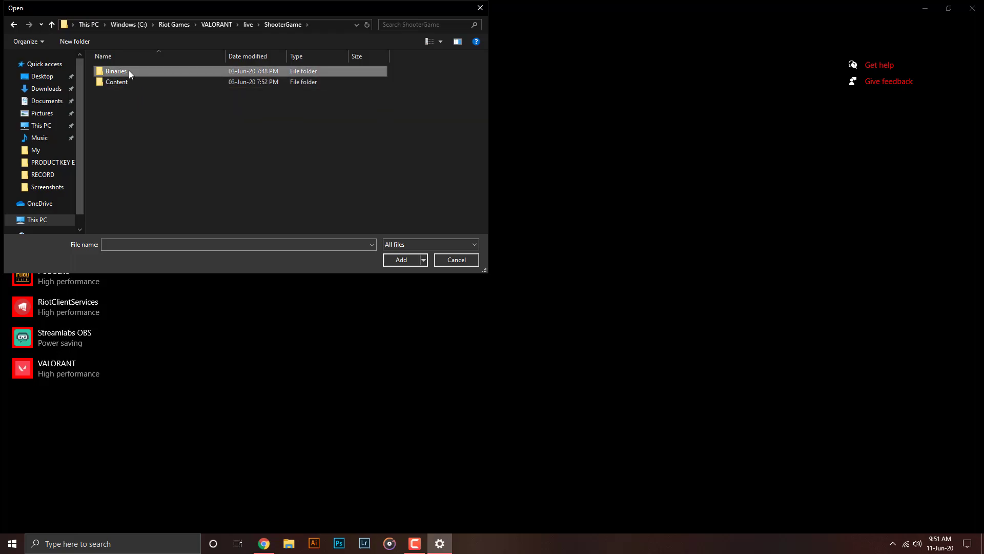
double_click(143, 69)
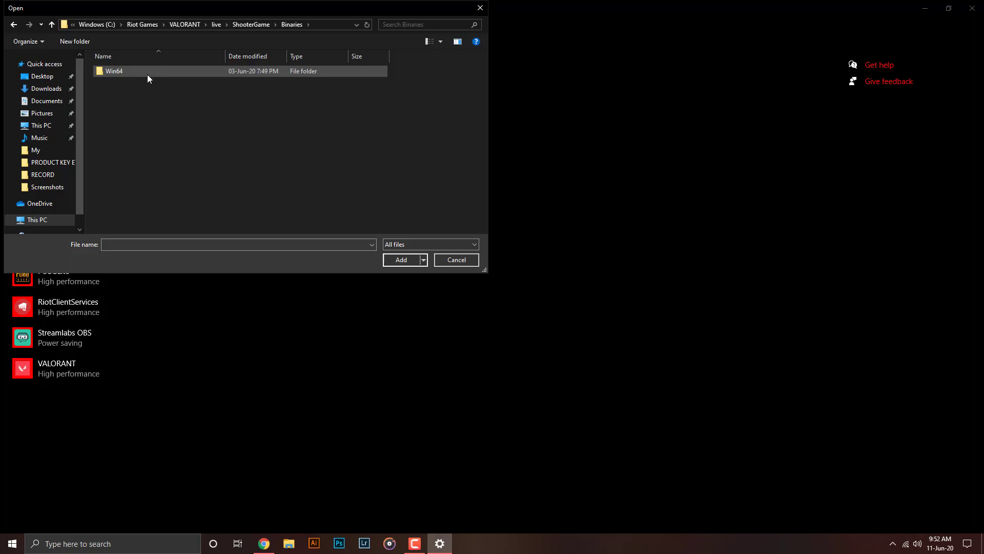
double_click(143, 70)
click(144, 72)
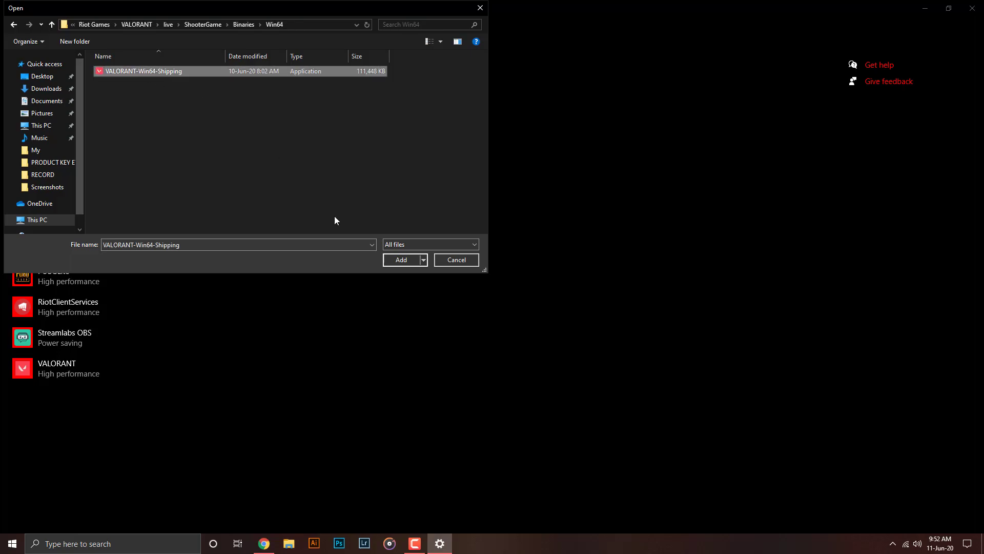
click(408, 262)
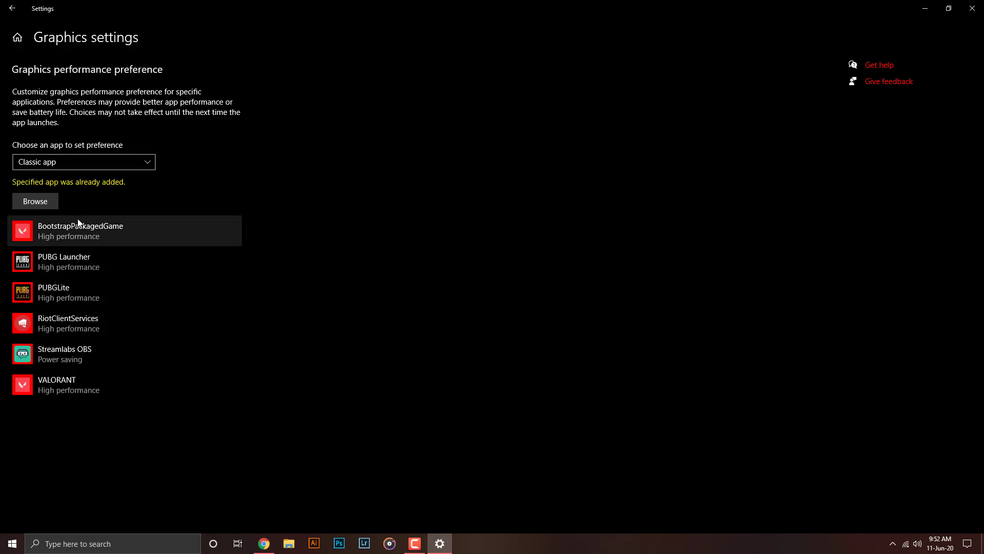
Save the graphics preferences of BootstrapPackagedGame, RiotClientServices and VALORANT with High performance selected
click(72, 235)
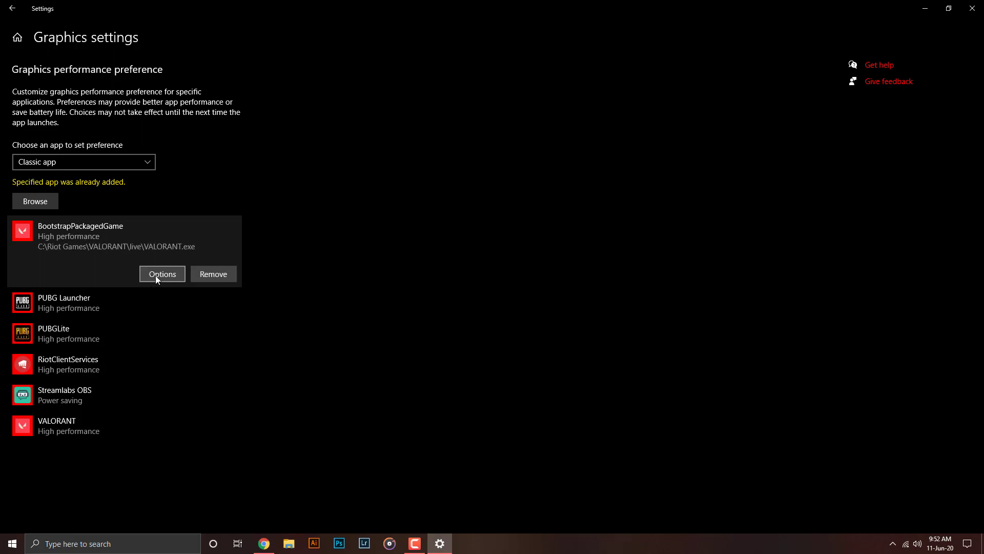
click(157, 275)
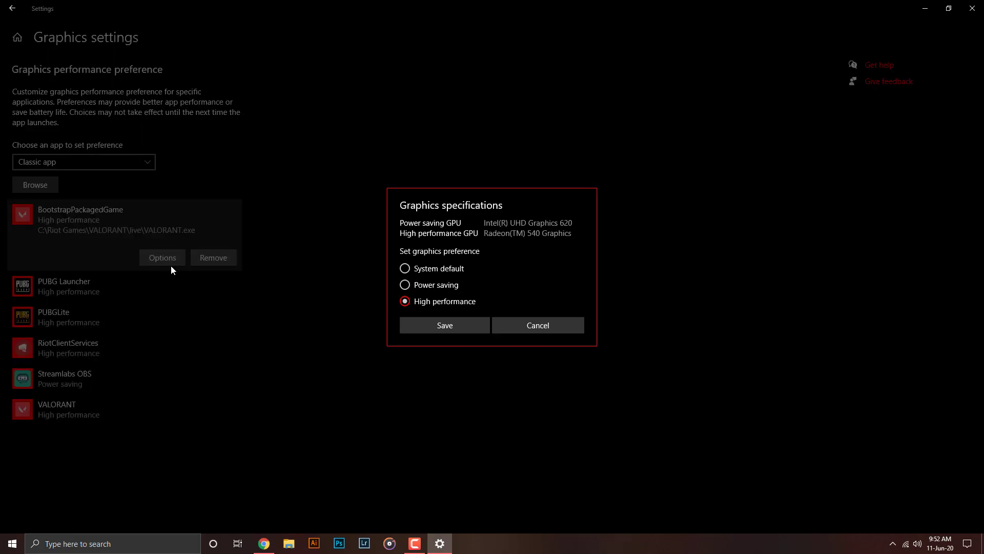
click(429, 319)
click(119, 349)
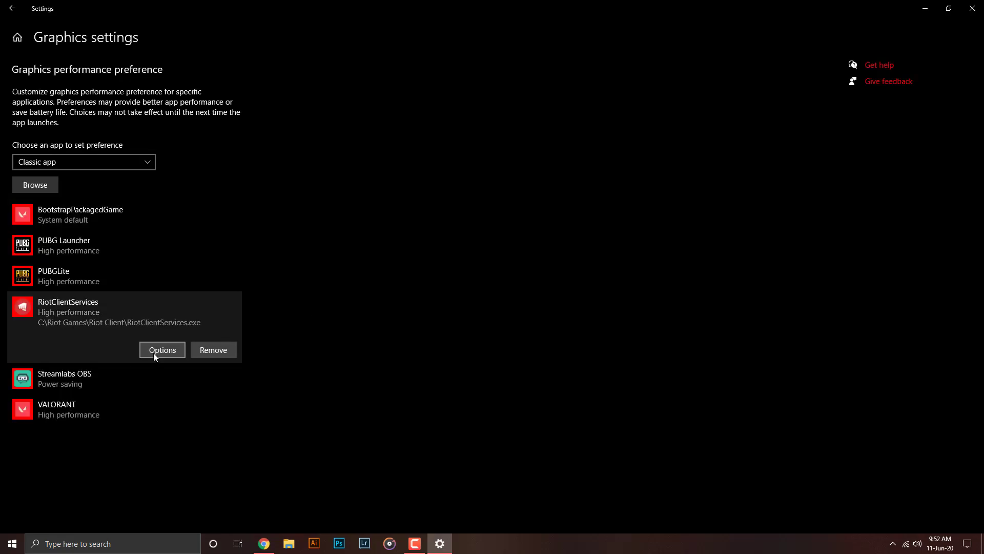
click(153, 353)
click(429, 327)
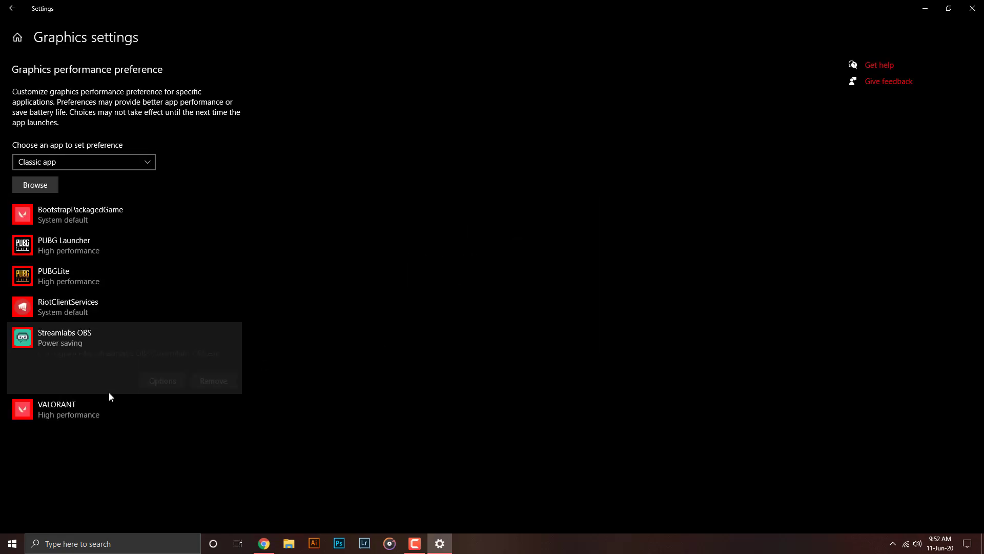
click(100, 405)
click(154, 424)
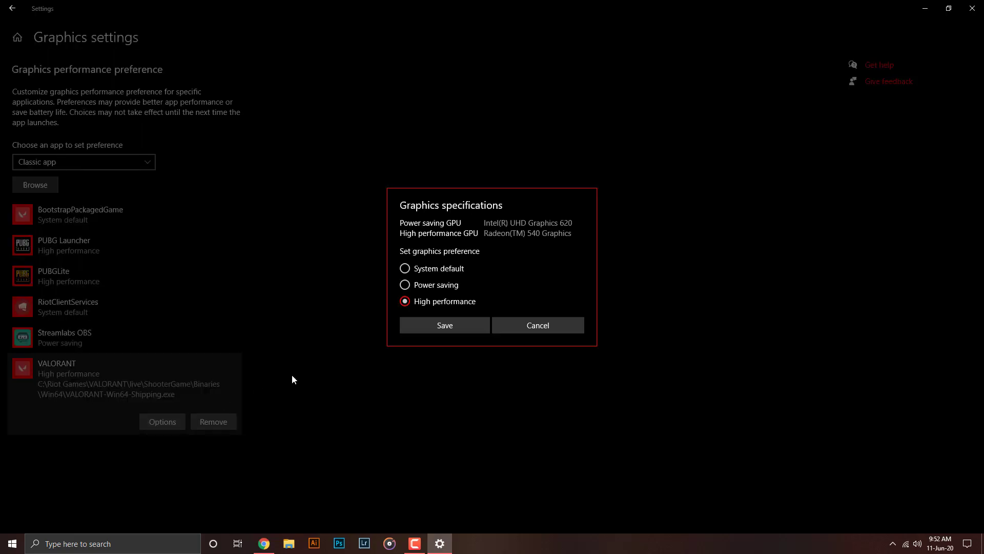
click(422, 325)
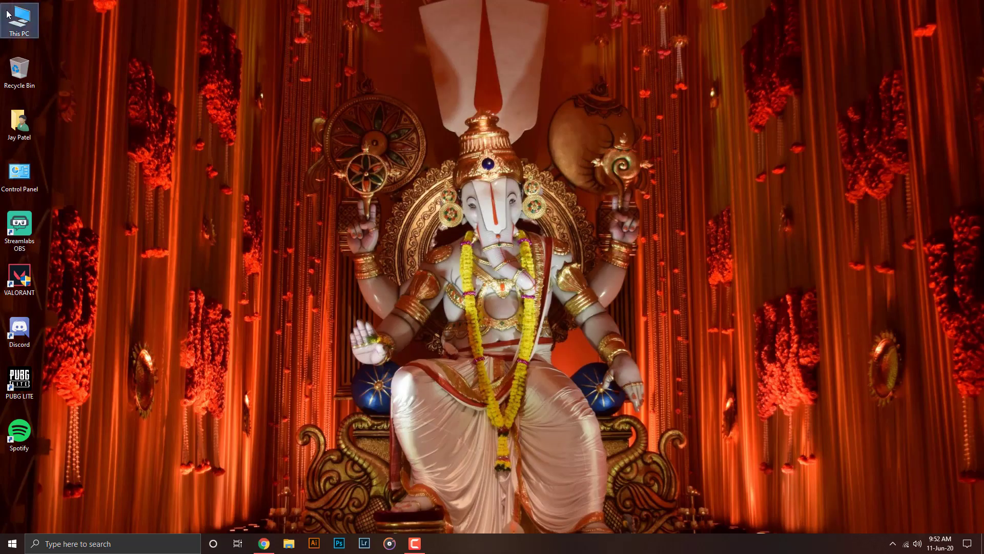
Open the properties of This PC and bring up the performance options from the advanced system settings
right_click(7, 10)
click(76, 131)
click(268, 145)
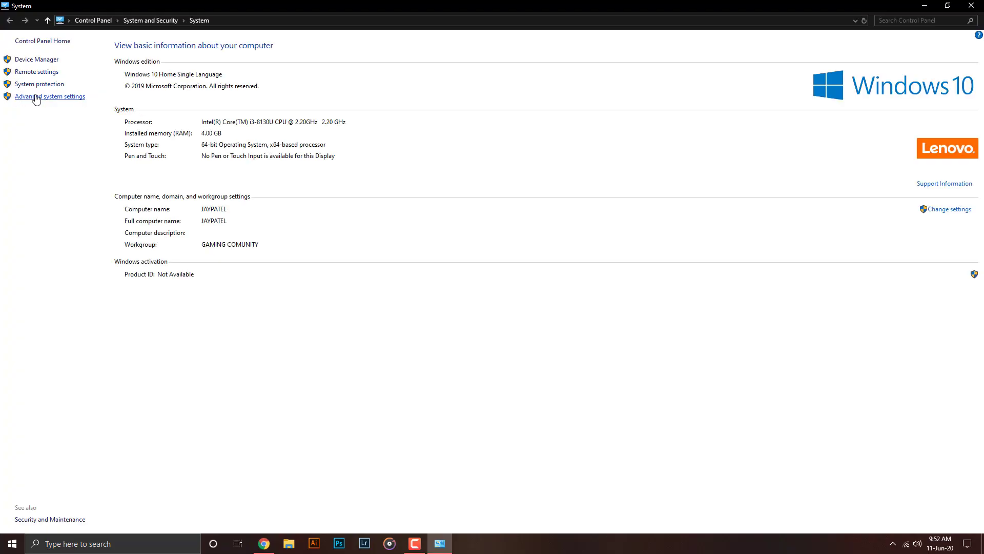
click(51, 97)
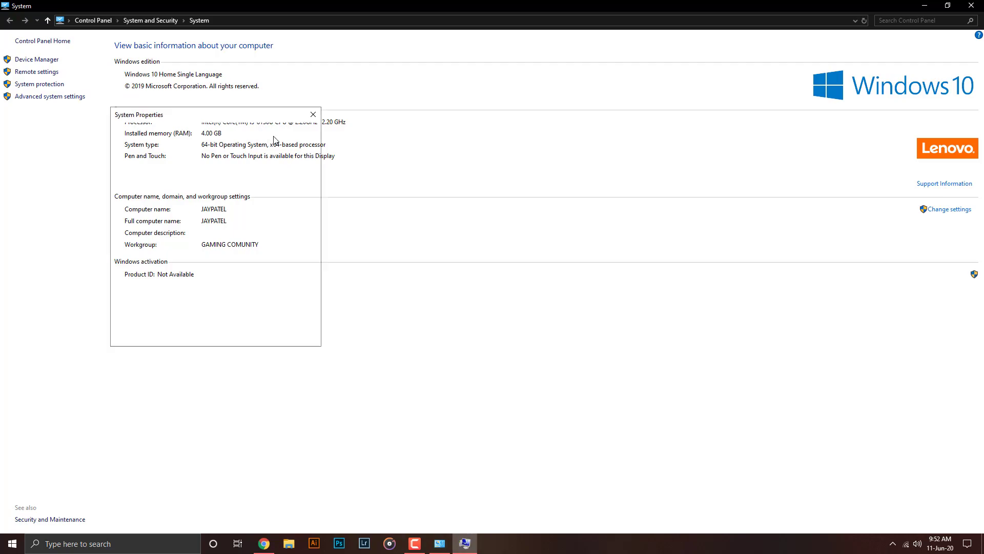
click(136, 133)
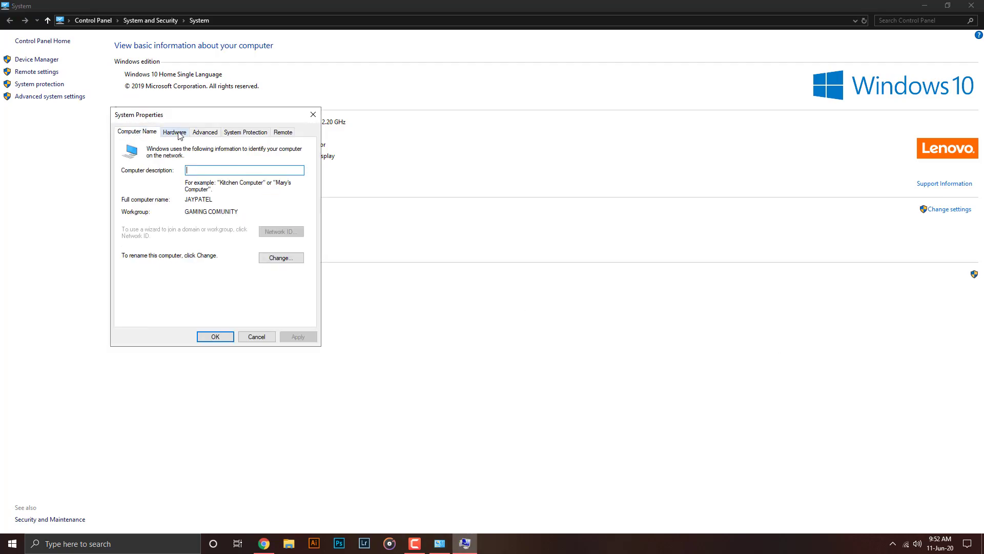
click(199, 134)
click(271, 188)
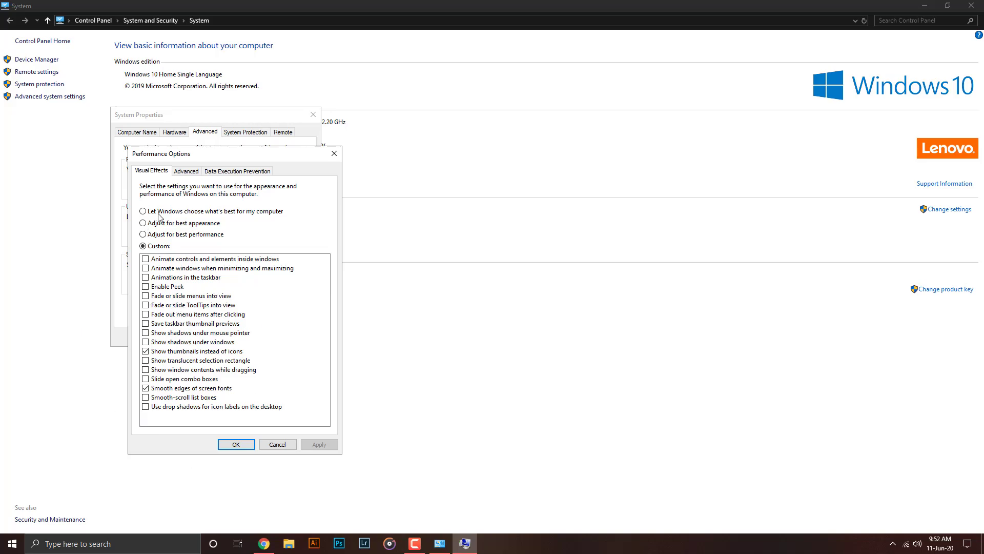
Apply custom visual effects with only Show thumbnails instead of icons and Smooth edges of screen fonts enabled, and close the system windows
click(146, 352)
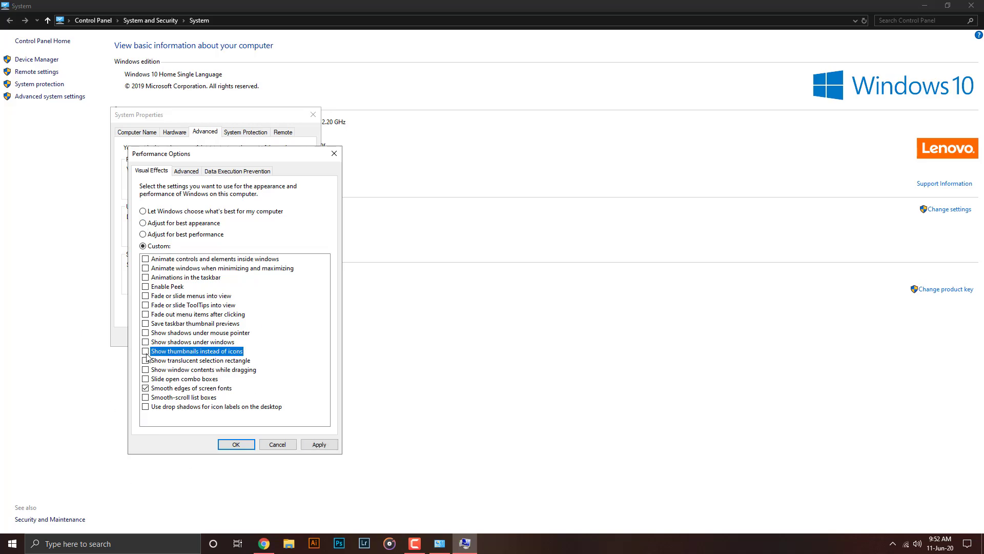
click(146, 388)
click(319, 444)
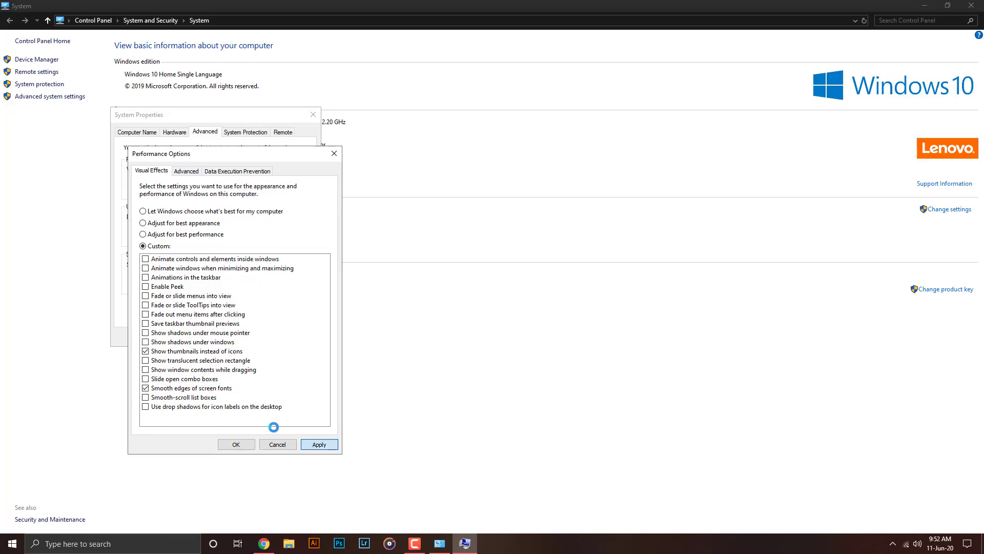
click(221, 444)
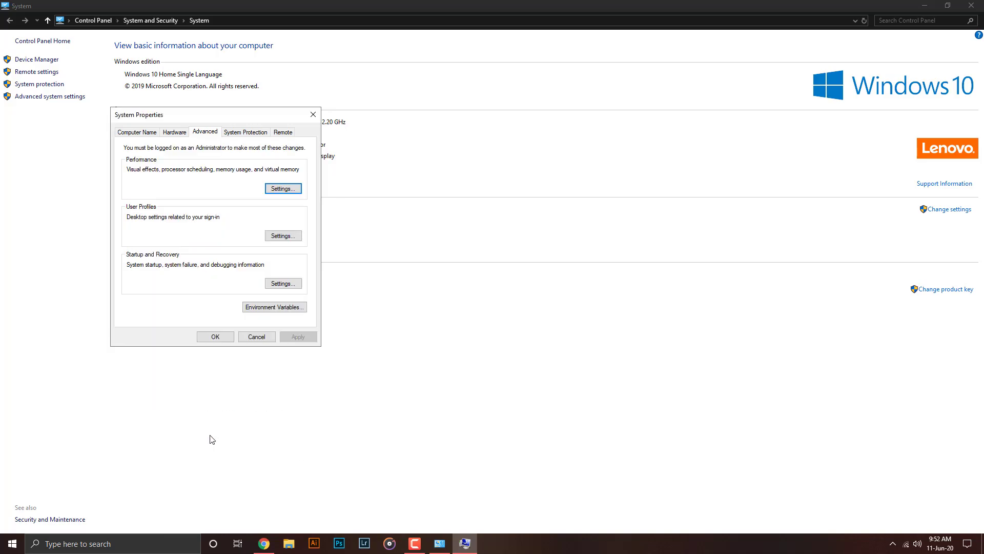
click(313, 114)
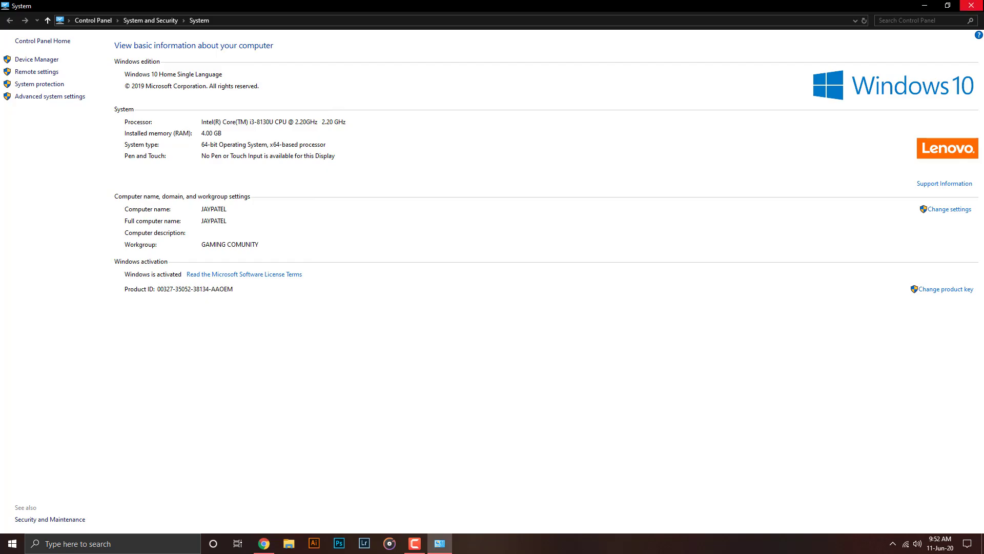
click(971, 6)
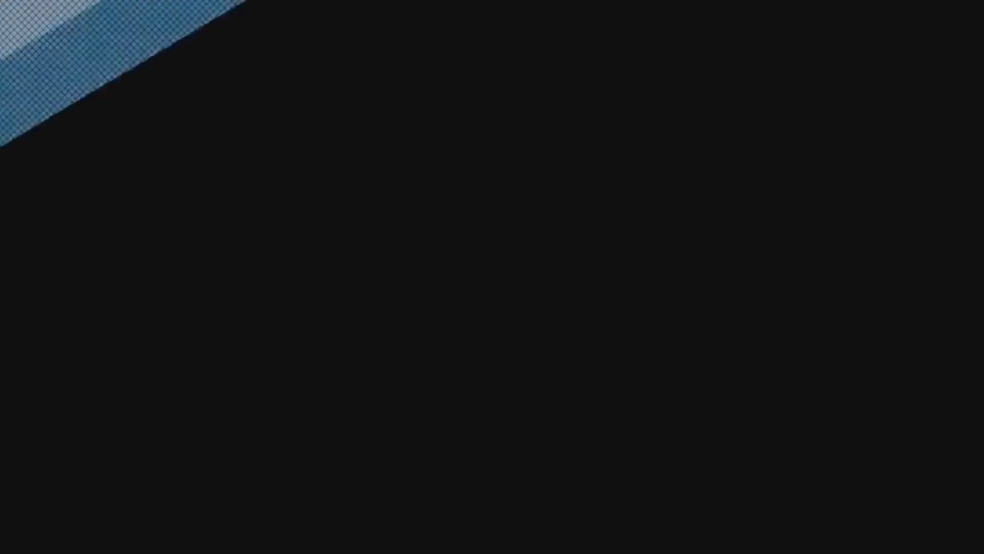